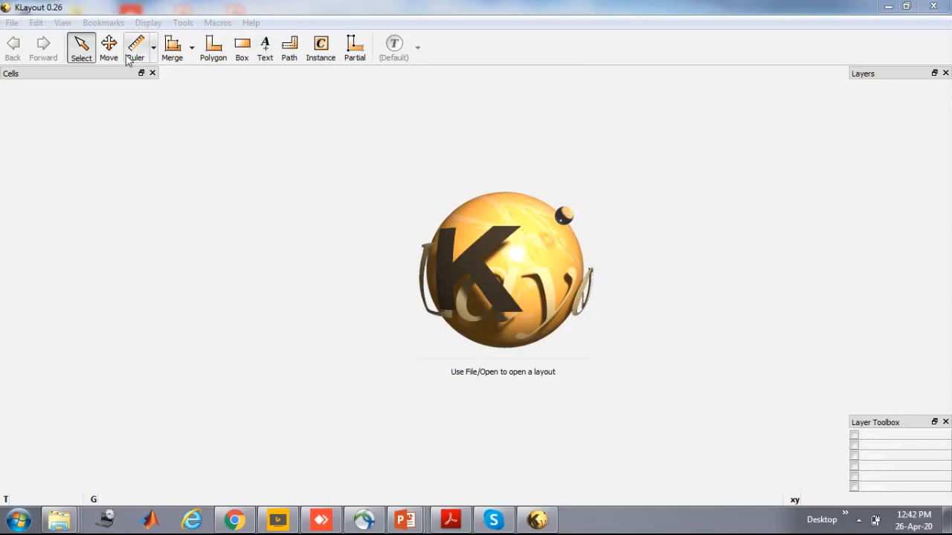
Create a new layout with the default technology, top cell Inverter and an initial window size of 1 µm
click(379, 240)
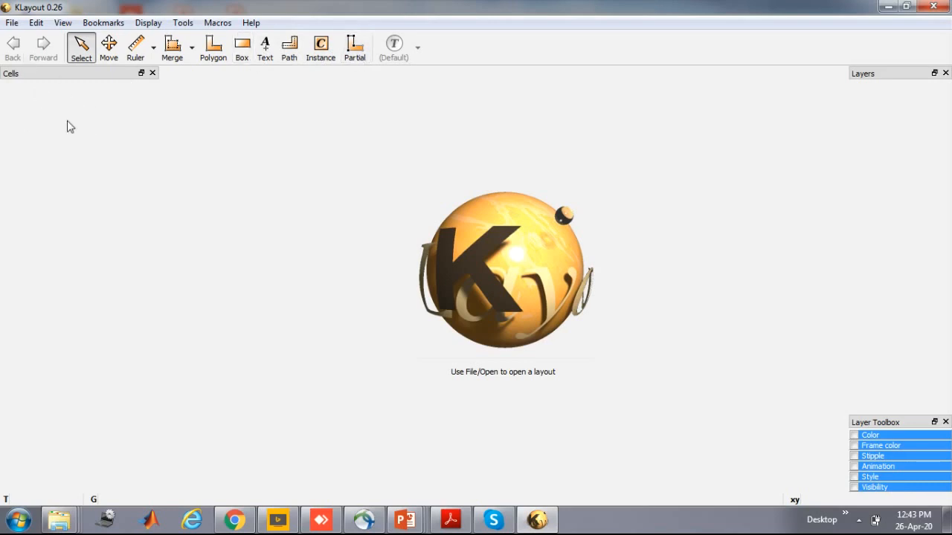
click(13, 24)
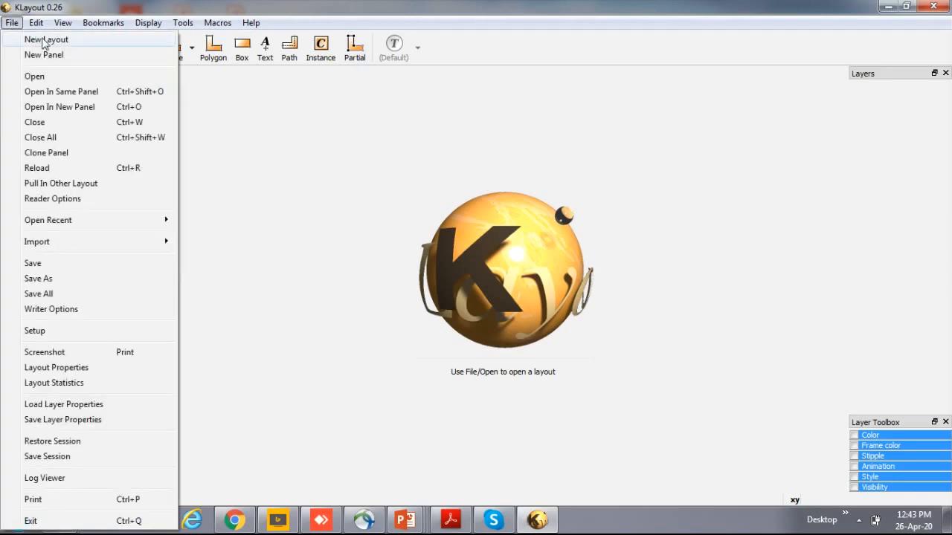
click(44, 41)
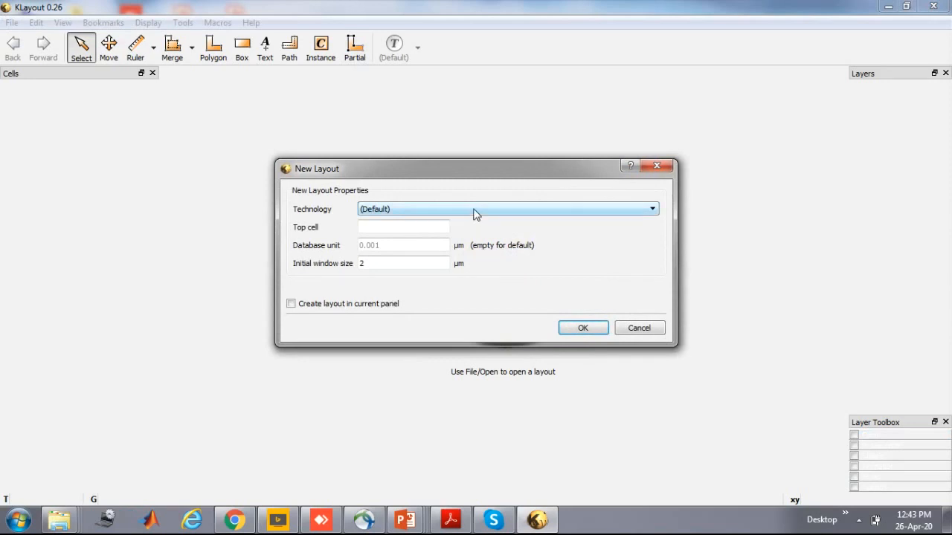
click(475, 211)
click(537, 256)
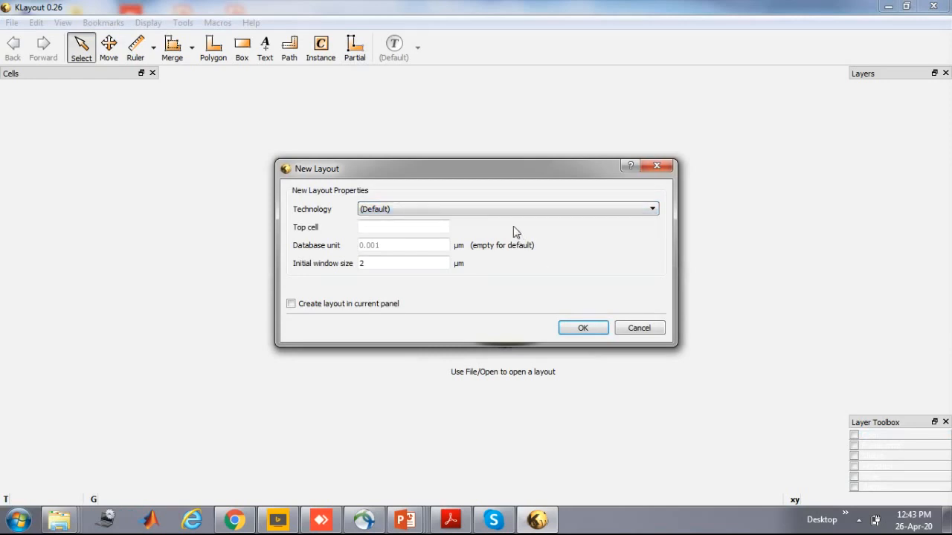
click(434, 226)
text(Inverter)
click(381, 261)
key(BackSpace)
text(1)
click(582, 328)
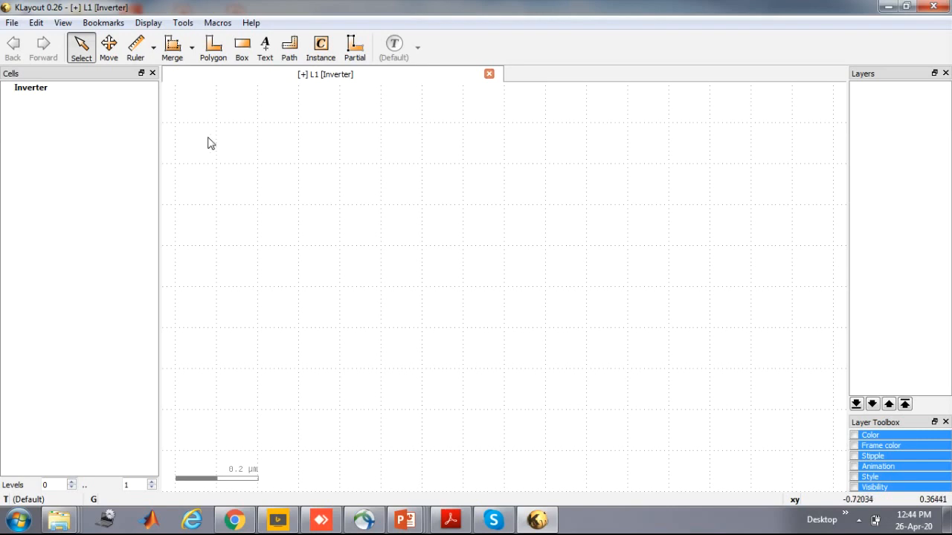
Add a new layer numbered 1 with datatype 0 and name it Nmos_Active
click(11, 23)
mouse_move(37, 26)
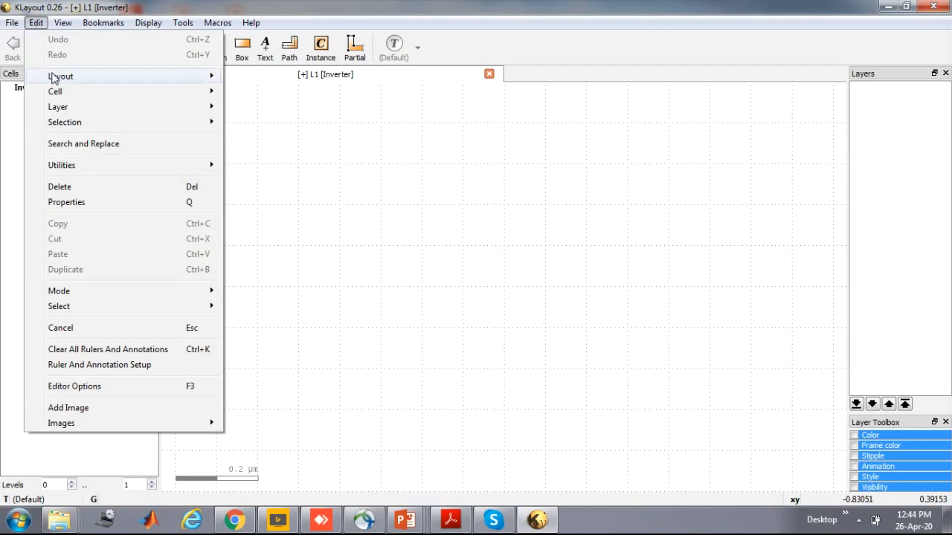
mouse_move(61, 110)
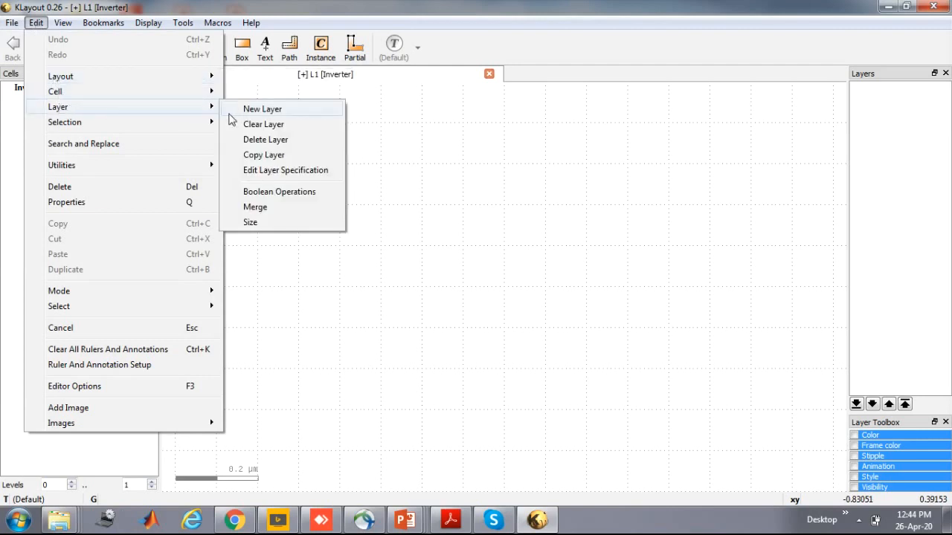
click(261, 112)
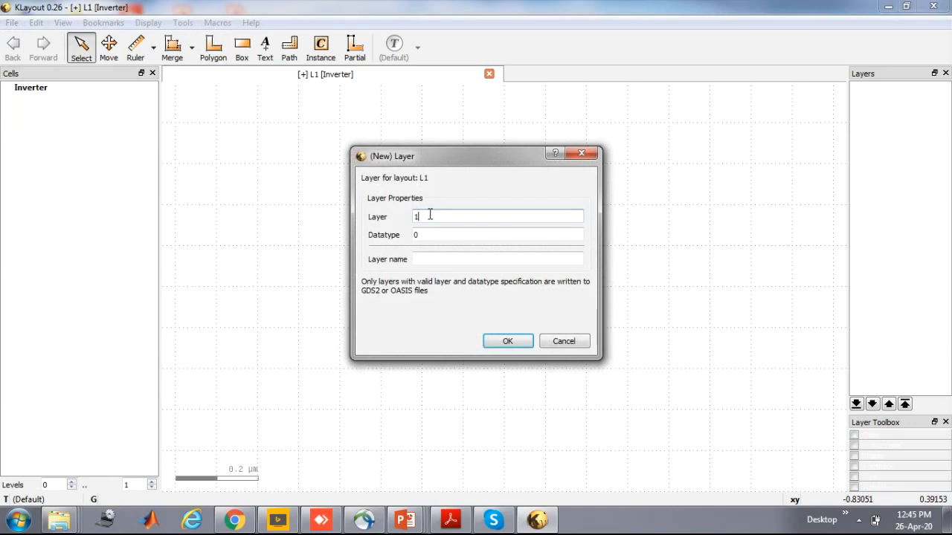
click(436, 258)
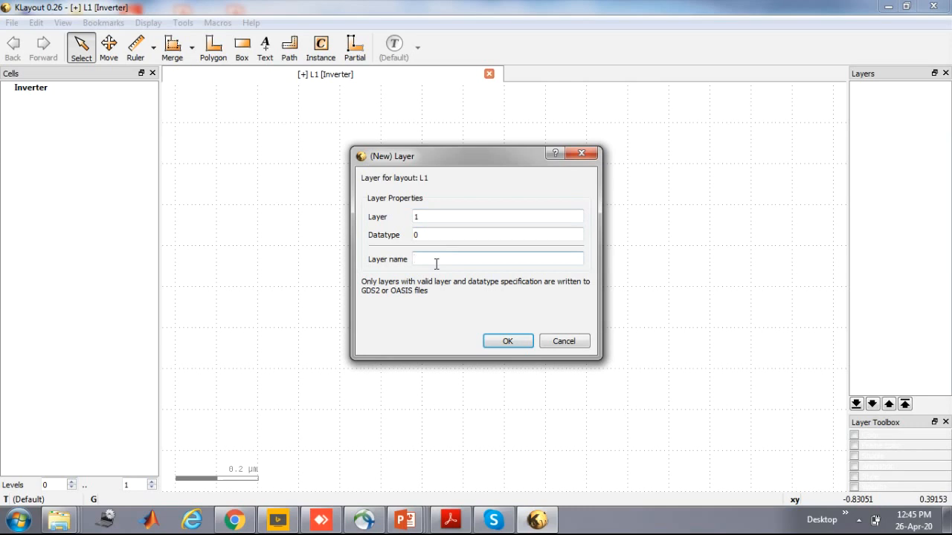
text(Nmos)
text( Active)
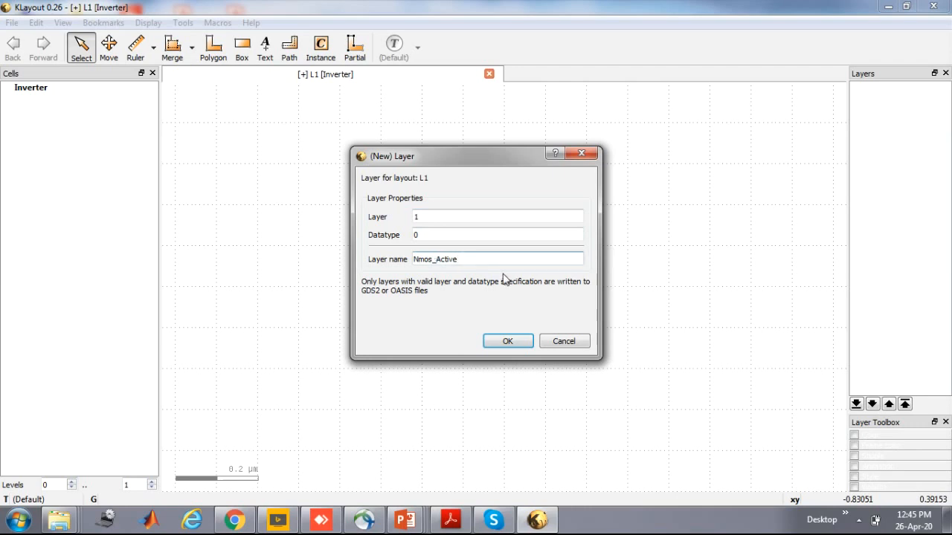
click(508, 342)
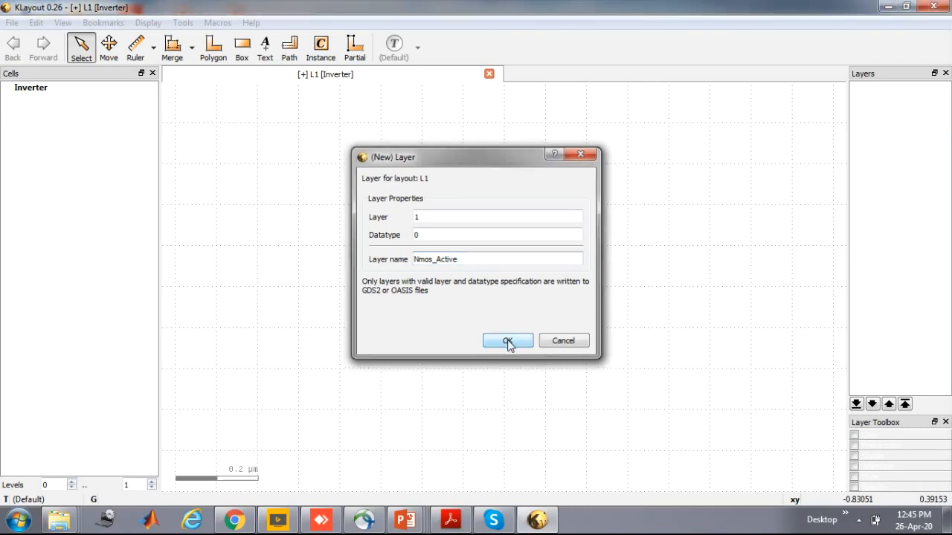
Add a new layer numbered 2 with datatype 0 and name it Poly
click(11, 23)
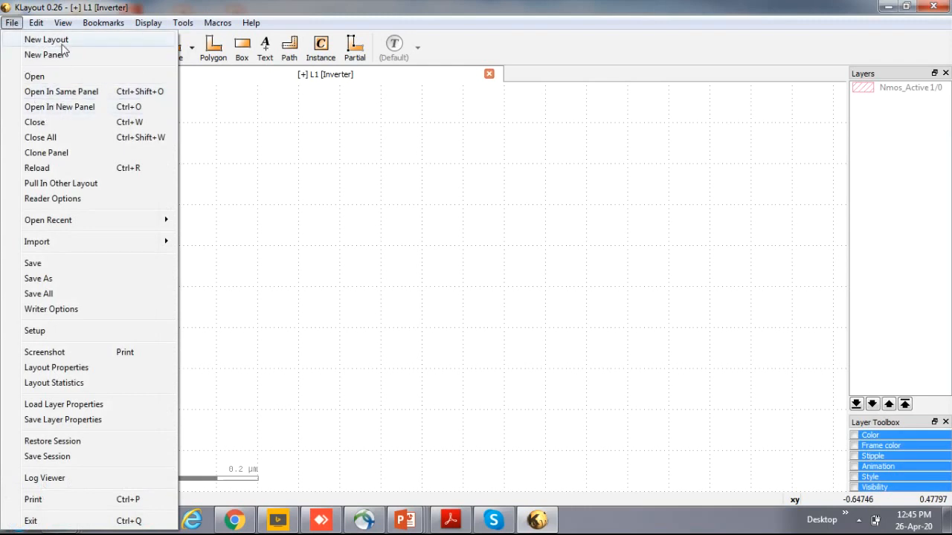
mouse_move(36, 22)
mouse_move(81, 106)
click(269, 112)
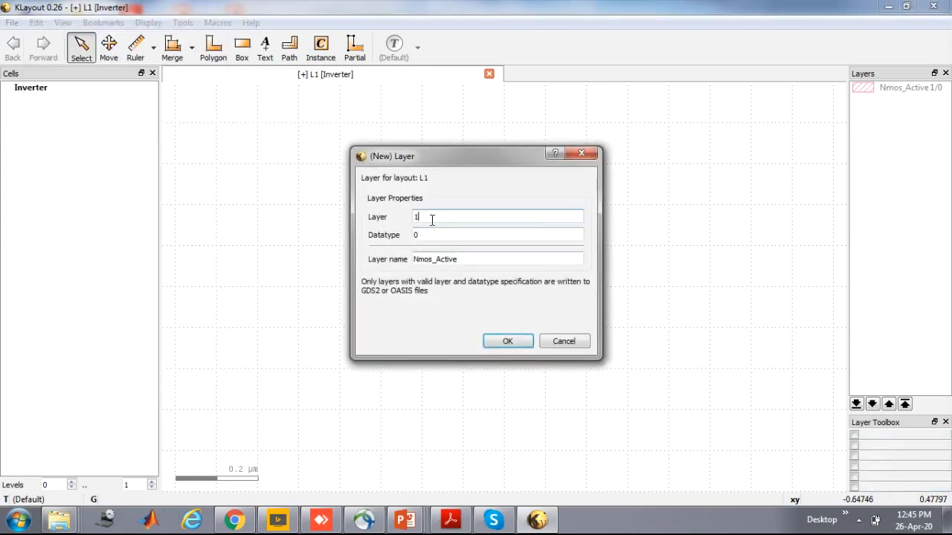
key(BackSpace)
text(2)
click(462, 259)
drag(462, 259, 391, 260)
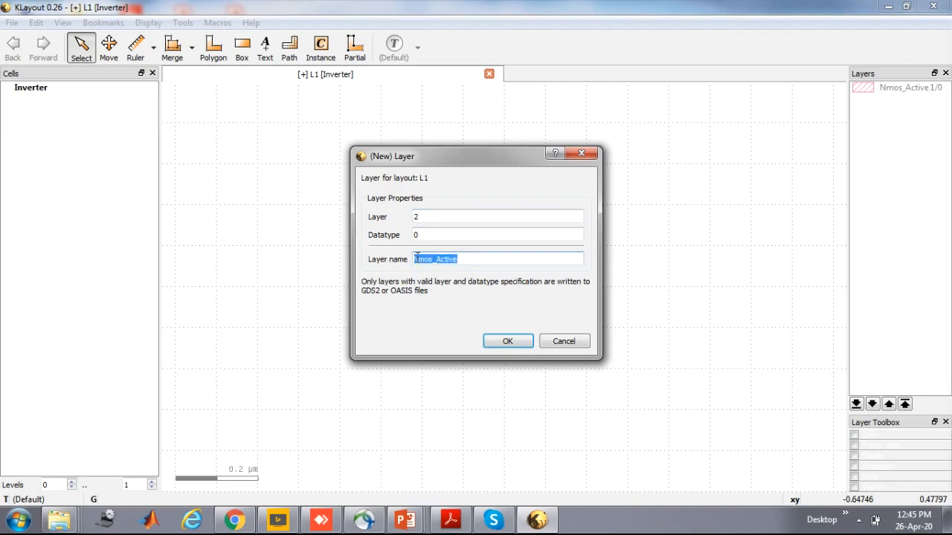
text(Po)
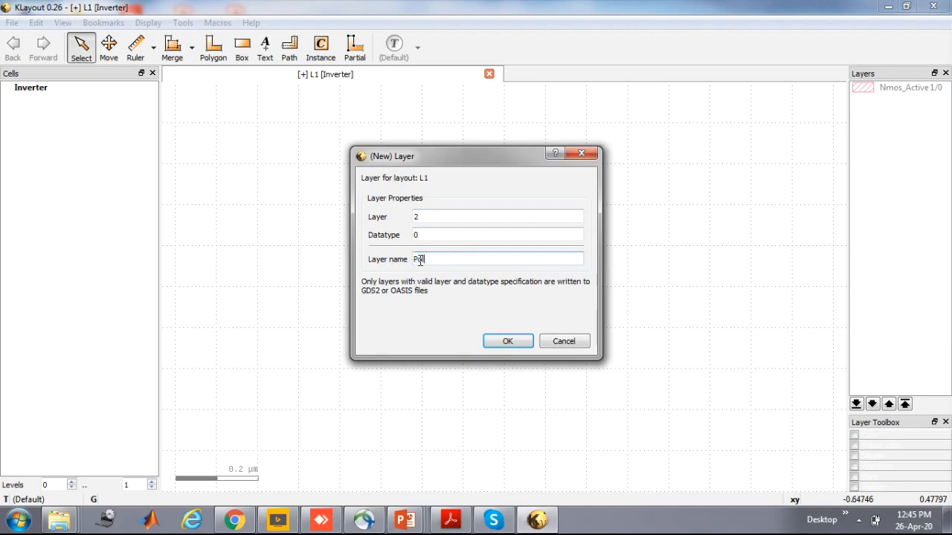
text(ly)
click(505, 340)
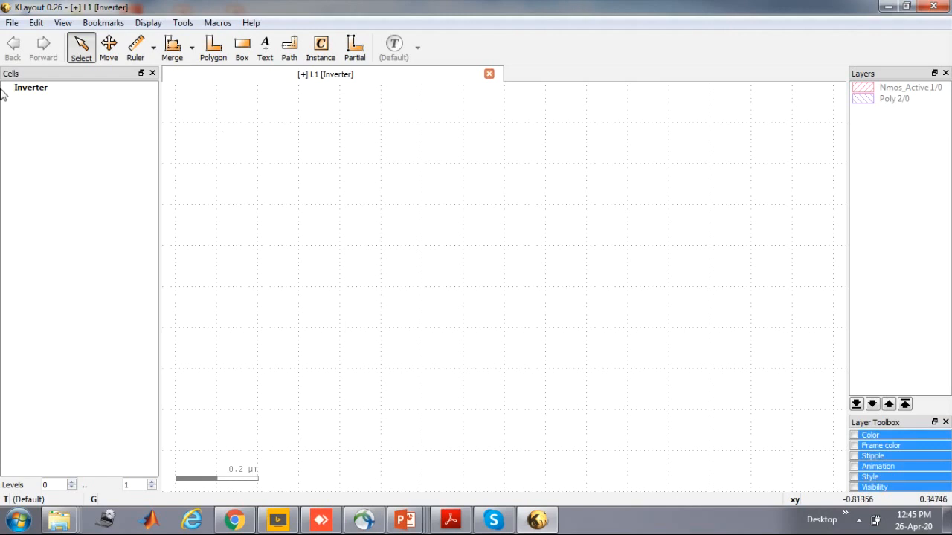
Add a new layer numbered 3 with datatype 0 and name it Pmos_Active
click(11, 24)
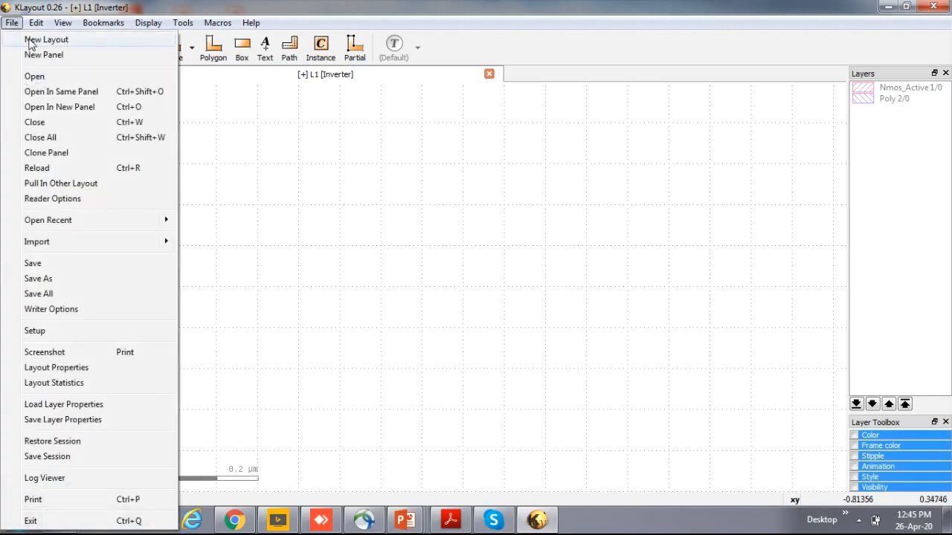
mouse_move(36, 24)
mouse_move(63, 107)
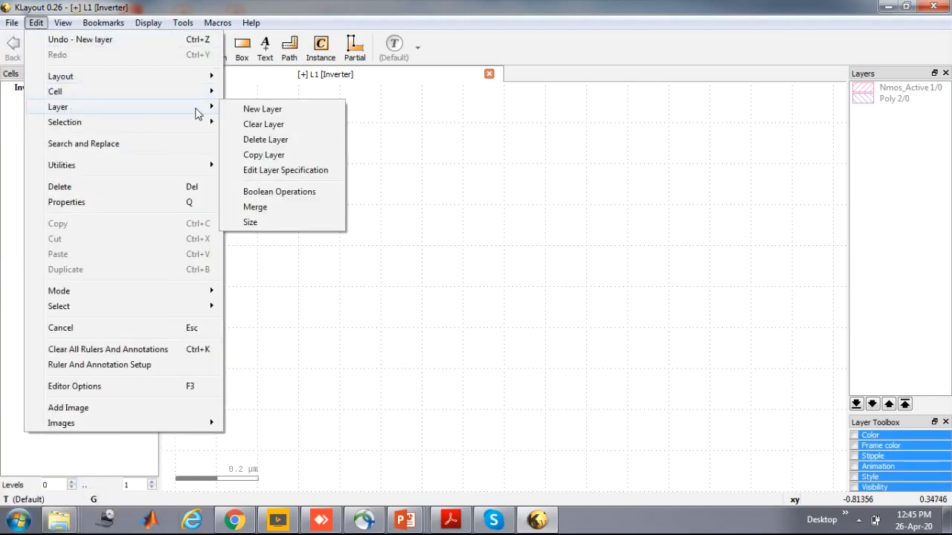
click(270, 107)
key(BackSpace)
text(3)
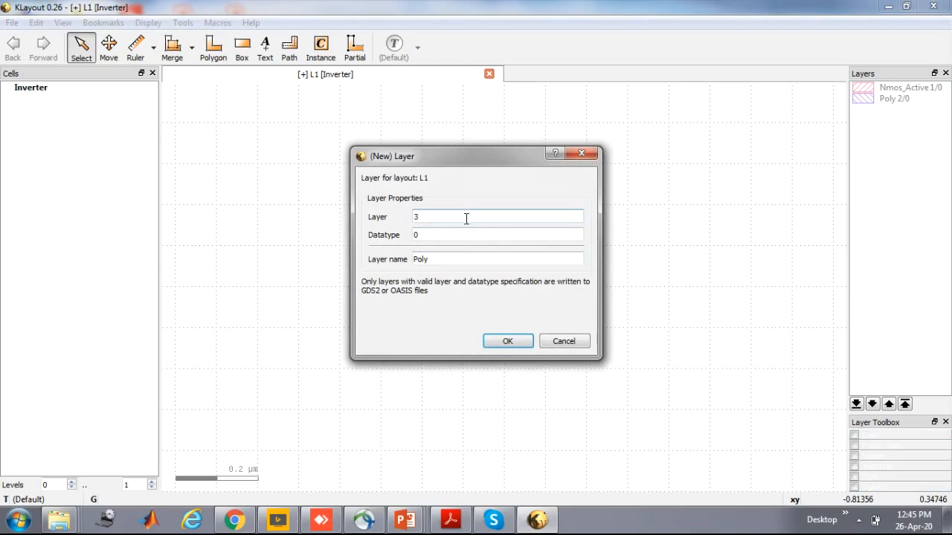
click(443, 260)
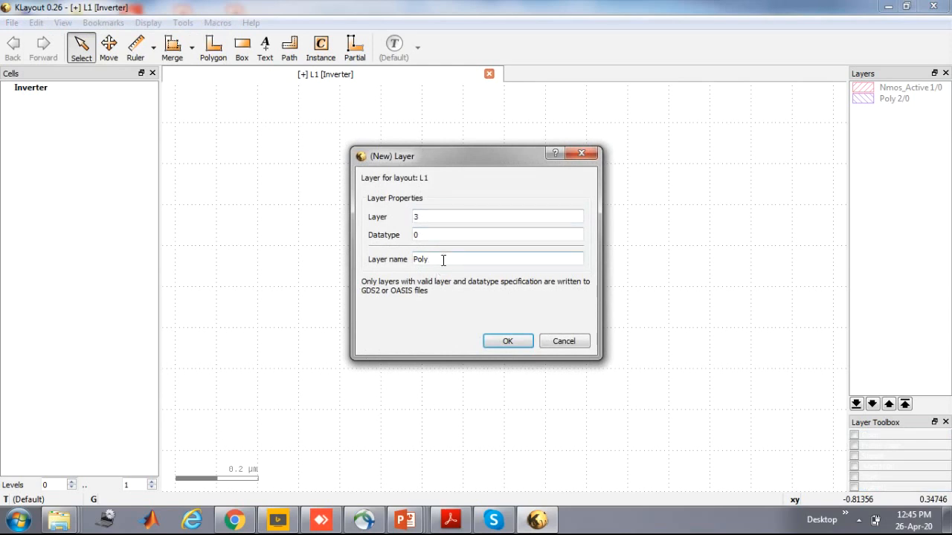
text(mos_Active)
click(504, 341)
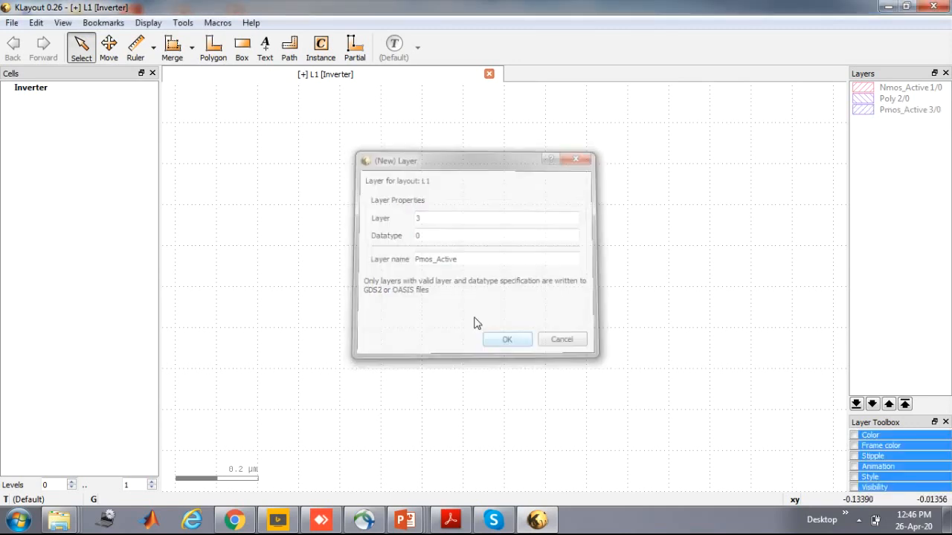
Add a new layer numbered 4 with datatype 0 and name it Pmos_Nwell
click(35, 23)
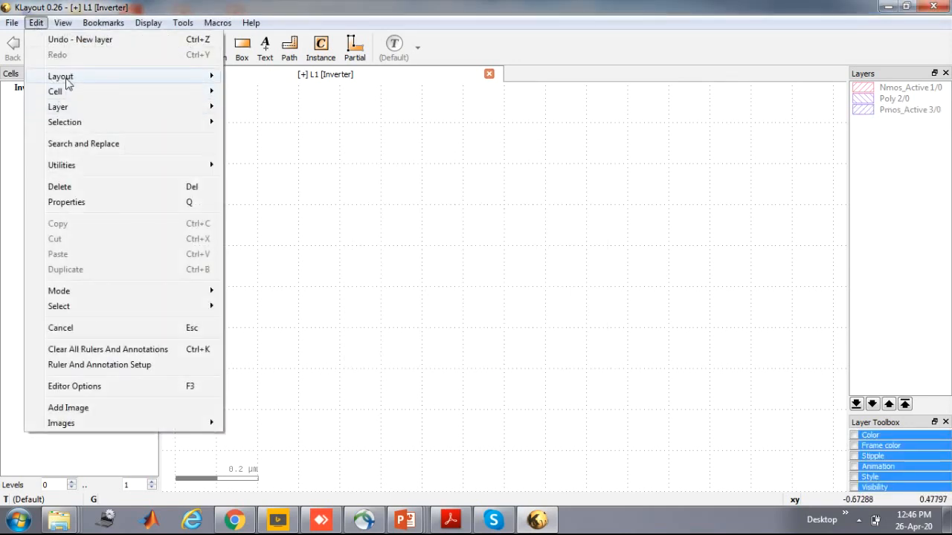
mouse_move(67, 78)
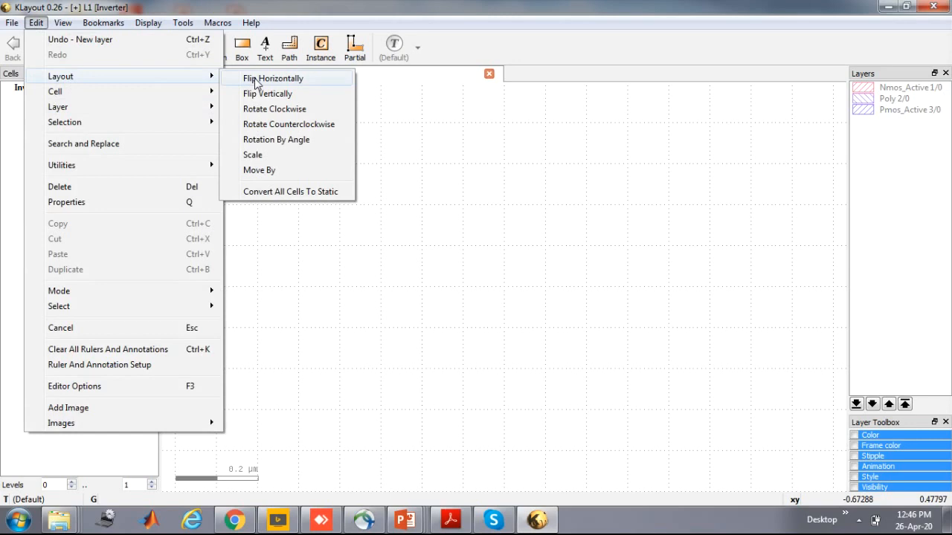
mouse_move(192, 110)
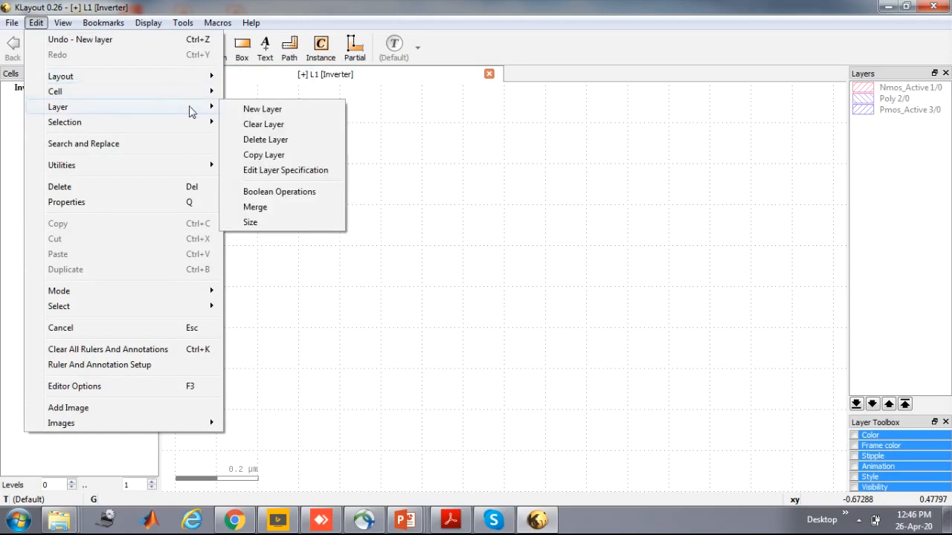
click(262, 110)
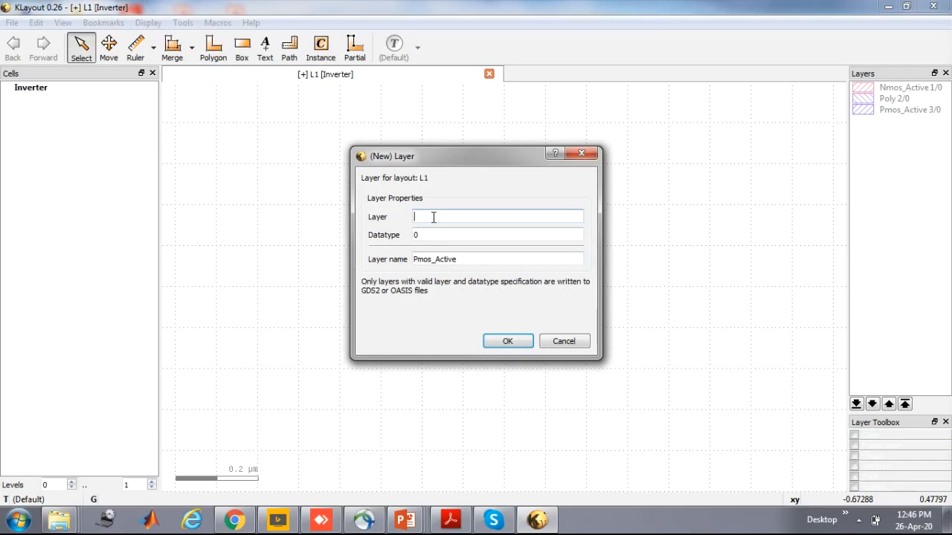
drag(477, 260, 438, 261)
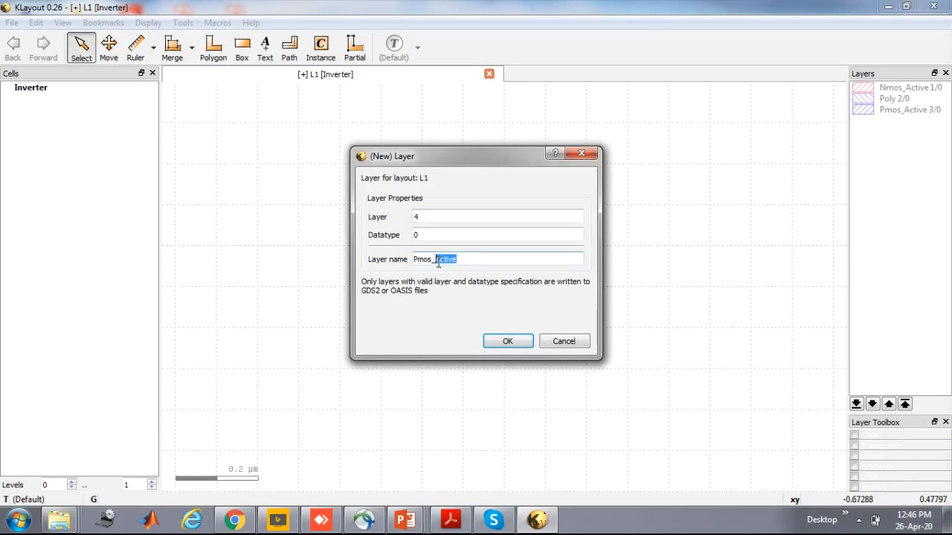
text(Nwell)
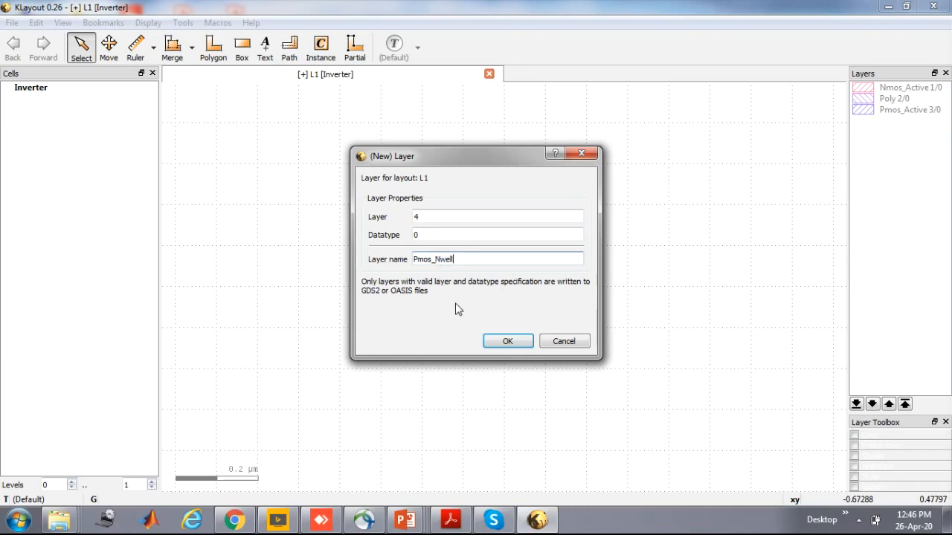
click(505, 344)
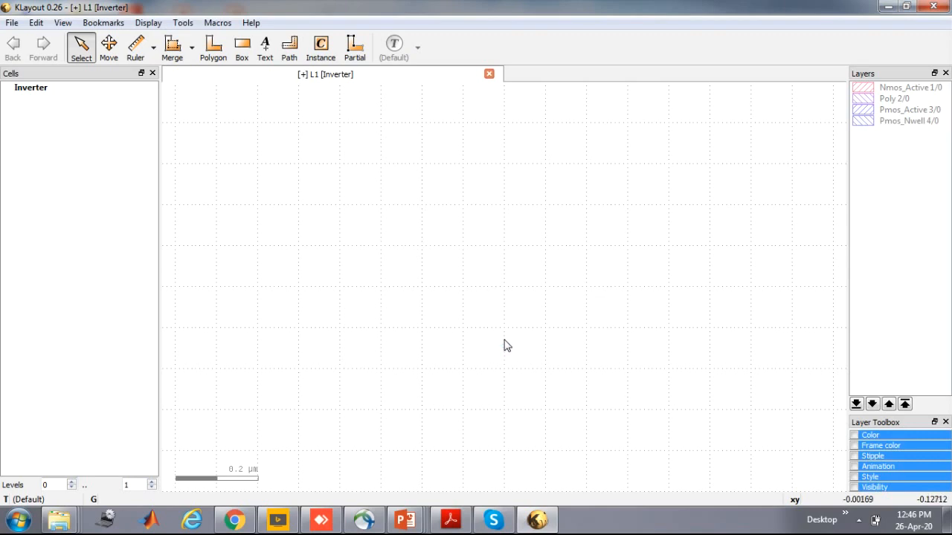
Add a new layer numbered 5 with datatype 0 and name it Contact
click(11, 23)
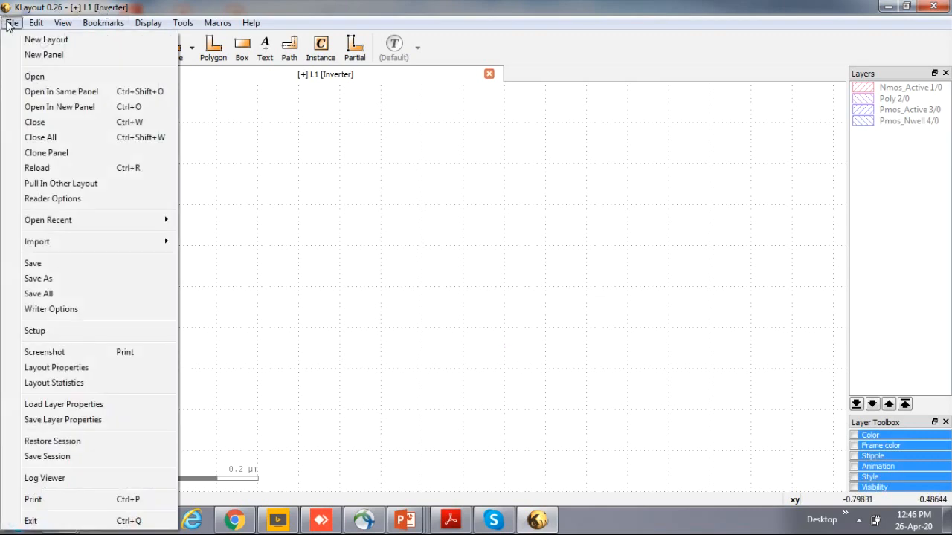
click(11, 23)
click(35, 23)
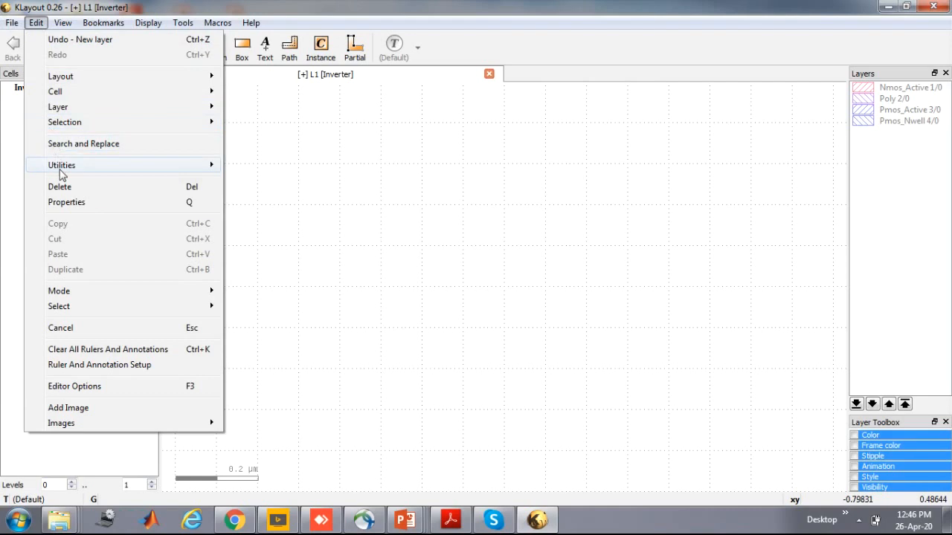
mouse_move(88, 108)
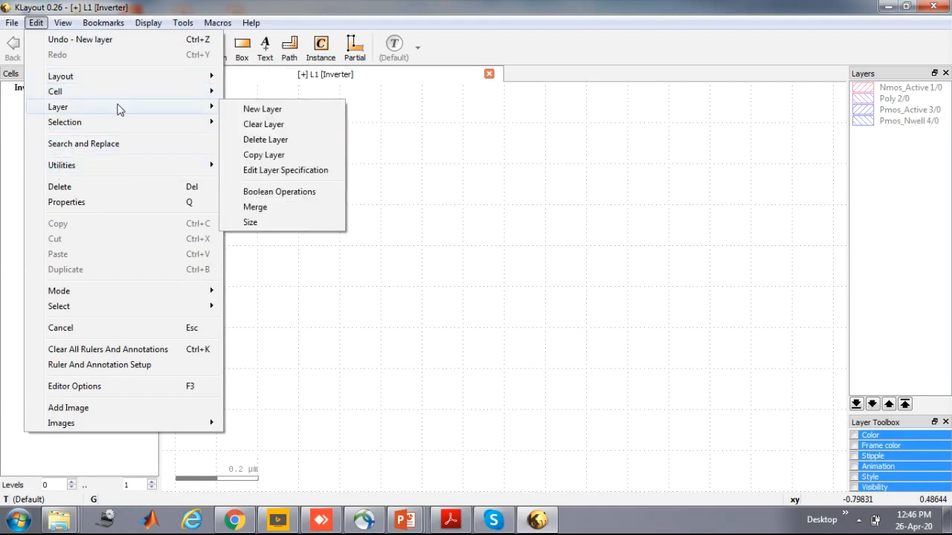
click(253, 110)
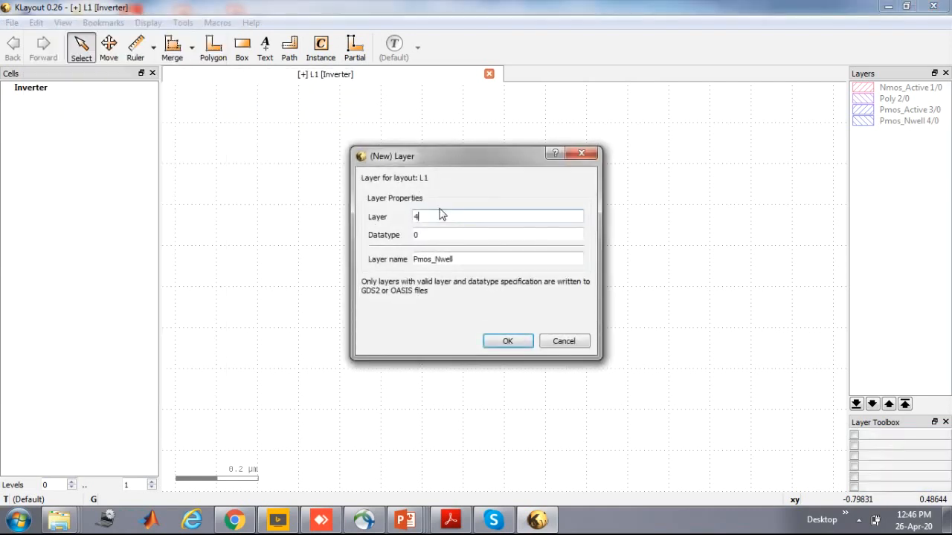
key(BackSpace)
text(5)
click(443, 256)
drag(472, 261, 415, 262)
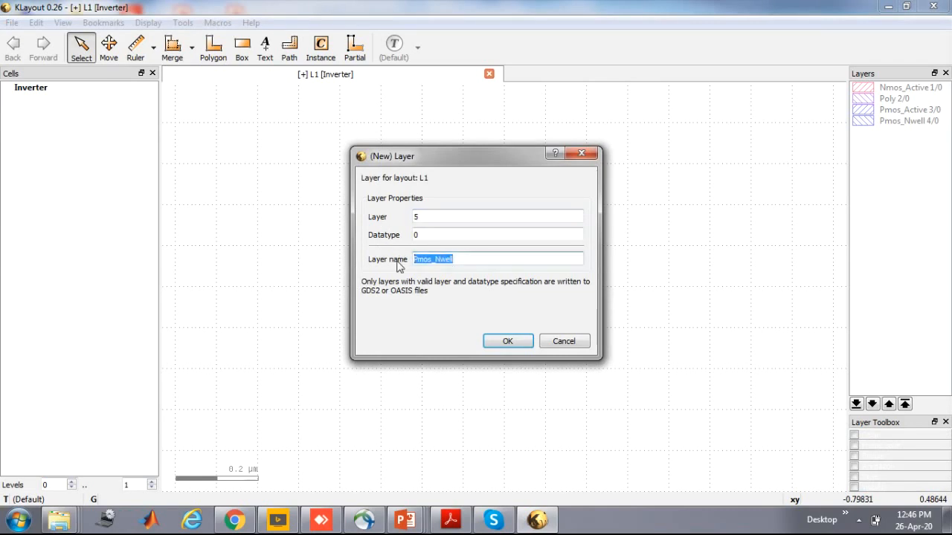
text(Con)
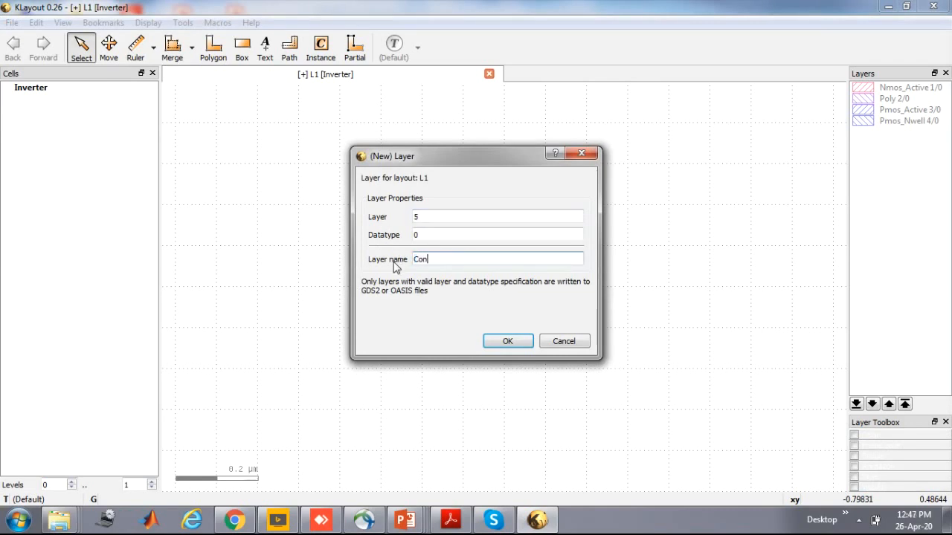
text(tact)
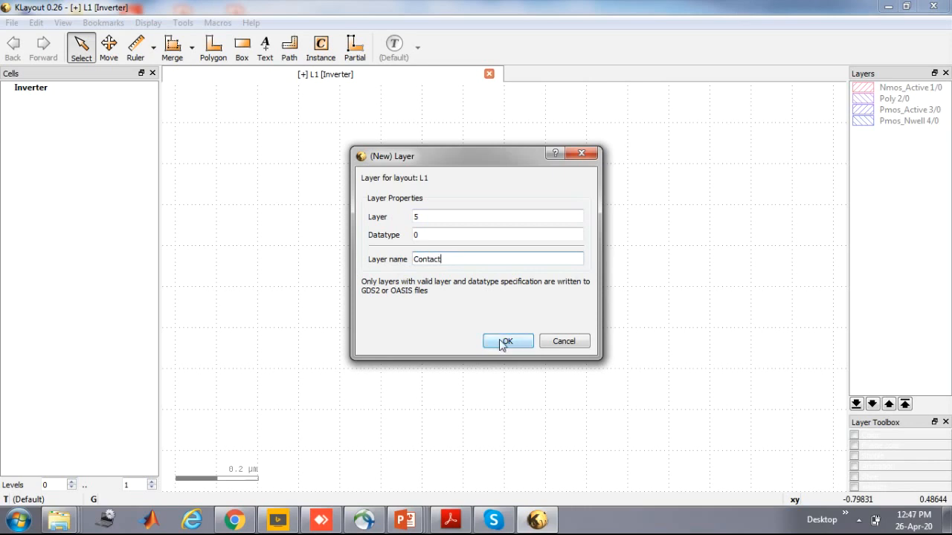
click(506, 341)
Add a new layer numbered 6 with datatype 0 and name it Metal
click(37, 24)
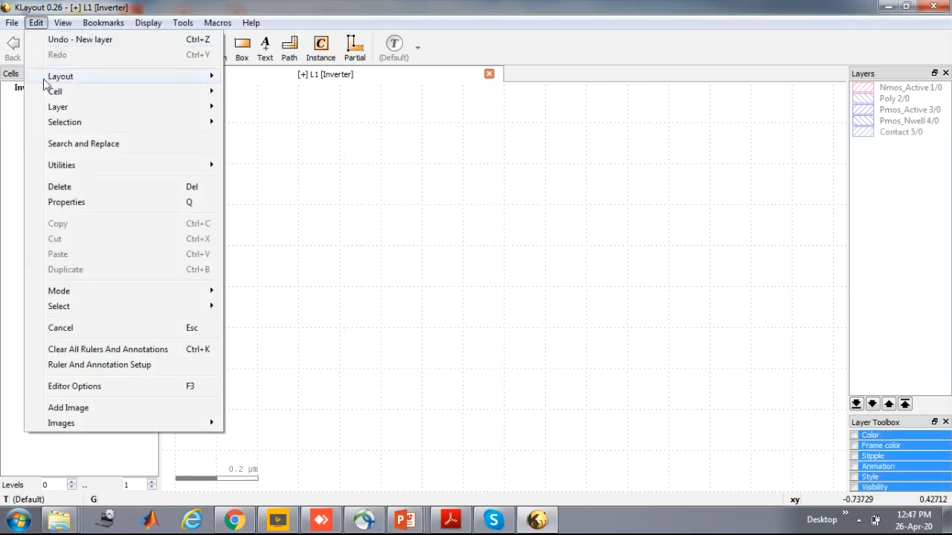
mouse_move(59, 106)
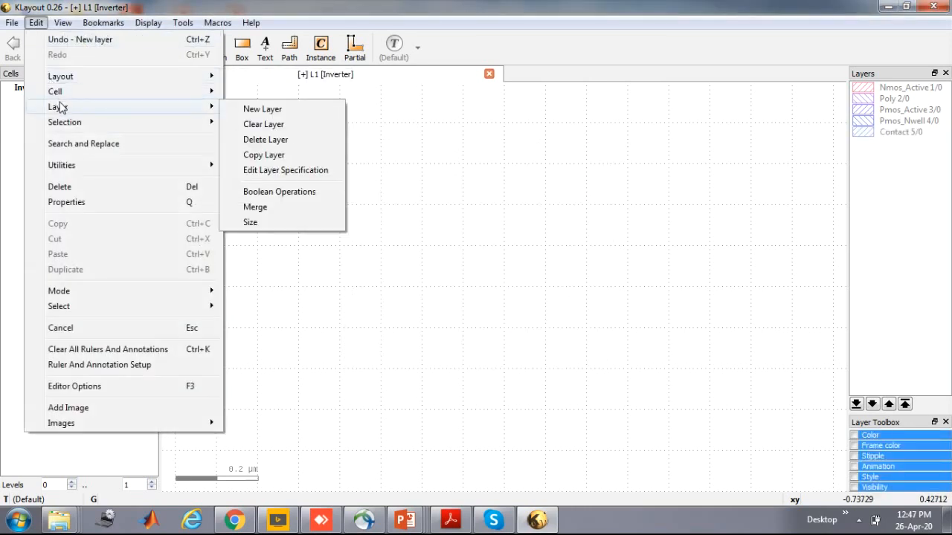
click(262, 109)
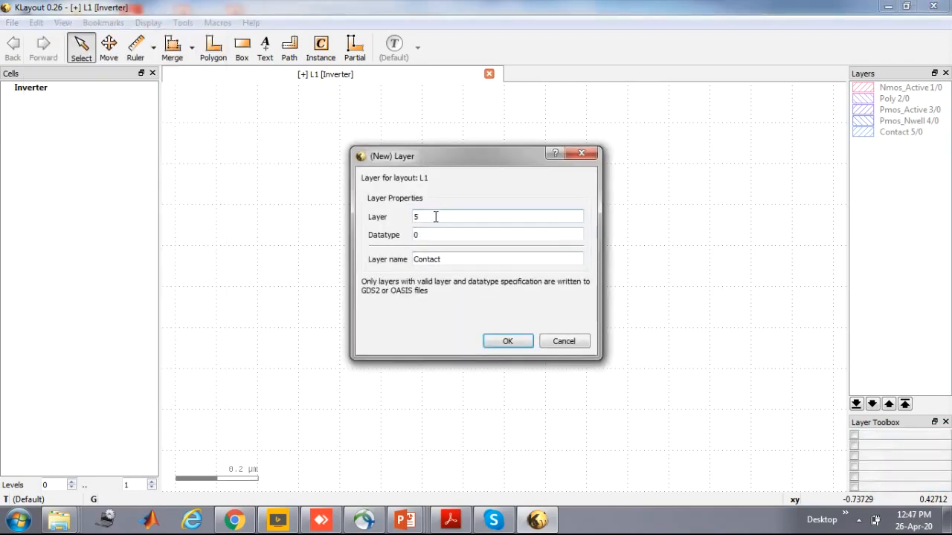
drag(425, 217, 391, 220)
text(6)
drag(458, 259, 372, 259)
text(Metal)
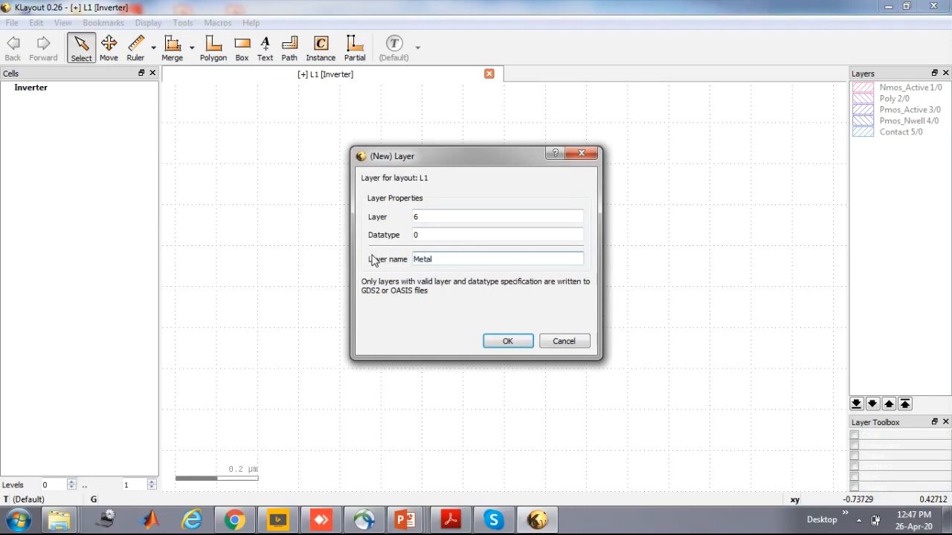
click(509, 343)
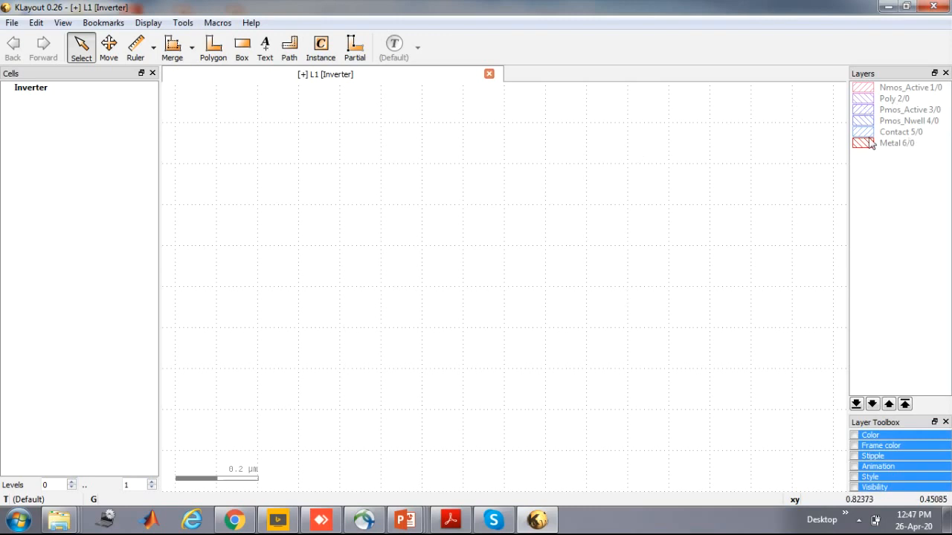
Draw a box about 0.37 µm wide and 0.17 µm high on the Nmos_Active layer
click(905, 90)
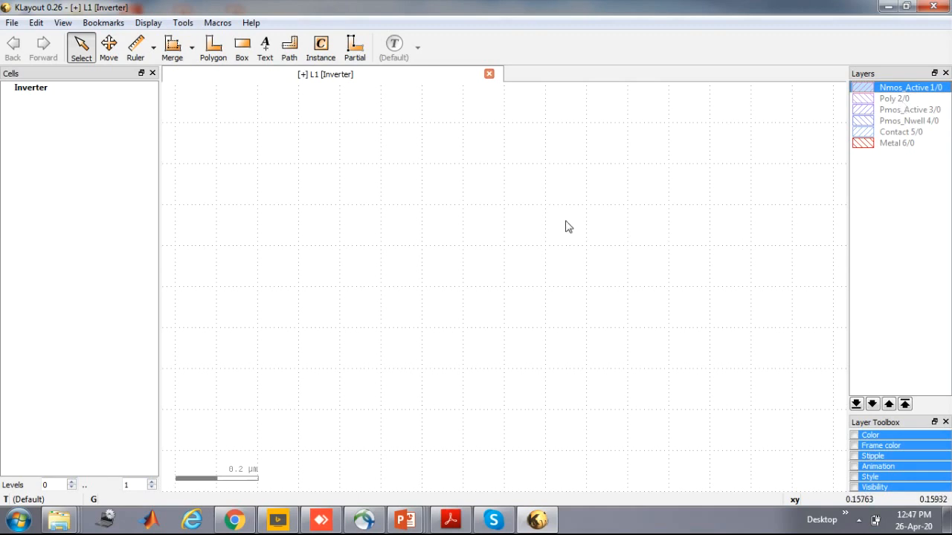
click(240, 56)
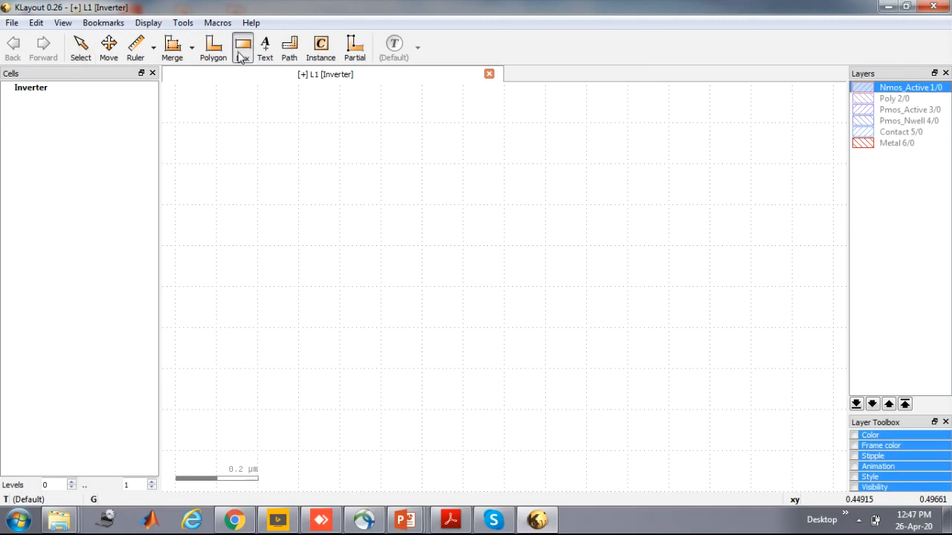
click(380, 328)
click(453, 398)
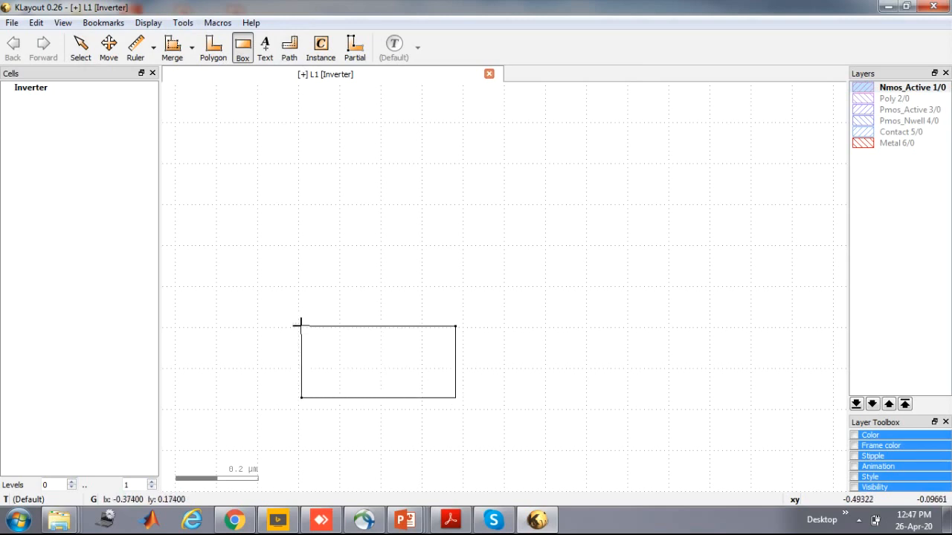
click(298, 325)
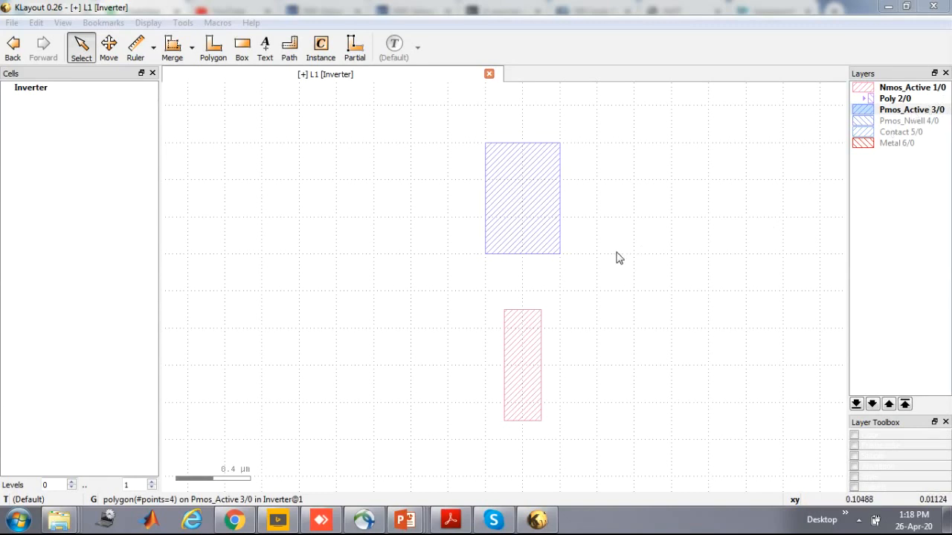
Show the Poly layer and measure the height of the Pmos_Active rectangle along its left edge with the ruler
click(903, 102)
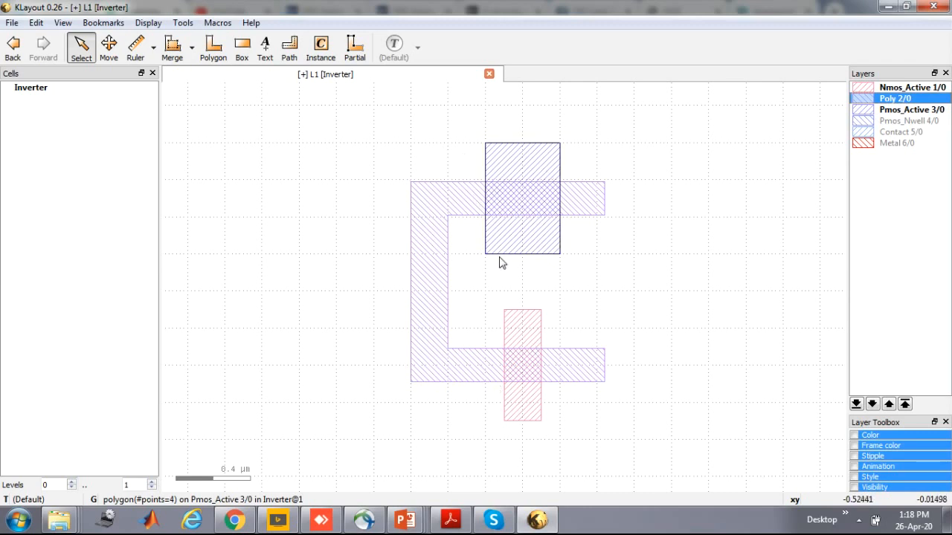
click(137, 48)
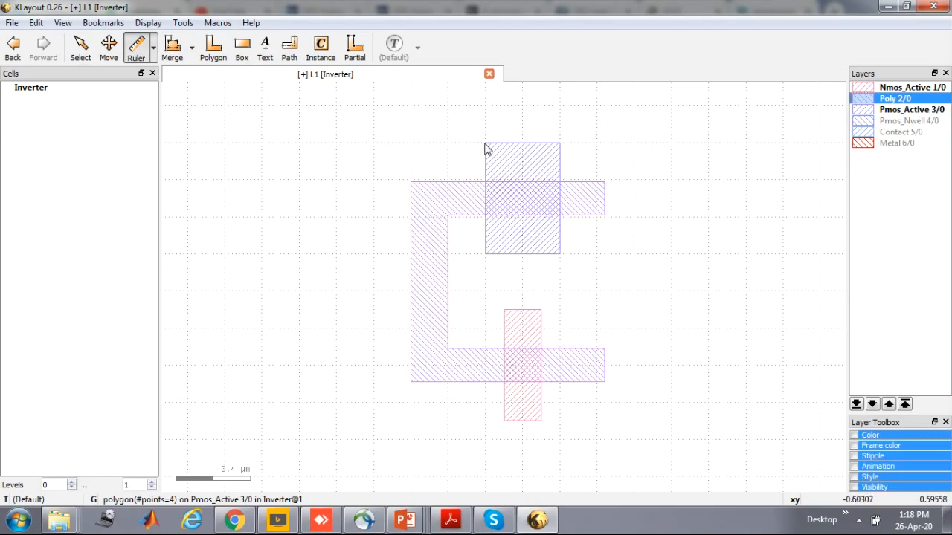
right_drag(478, 140, 506, 162)
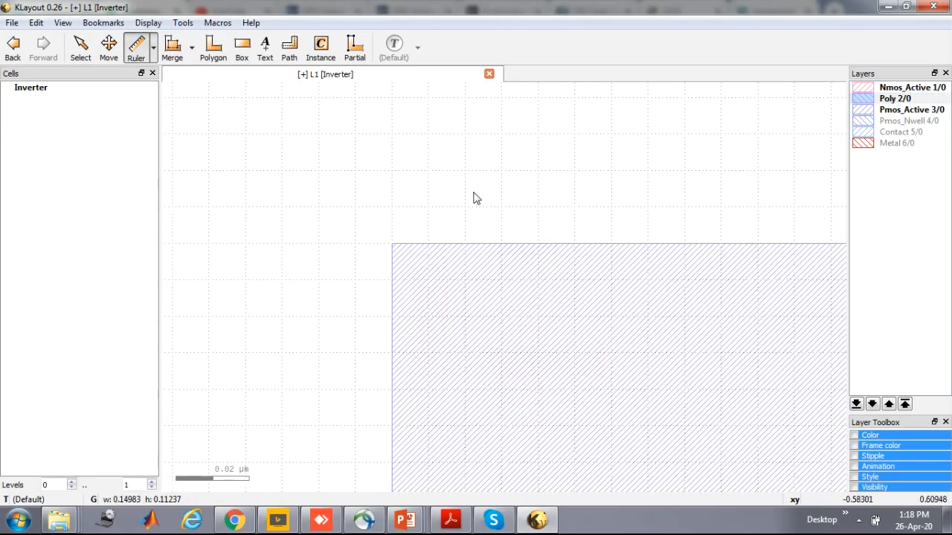
click(392, 244)
scroll(390, 346, down, 5)
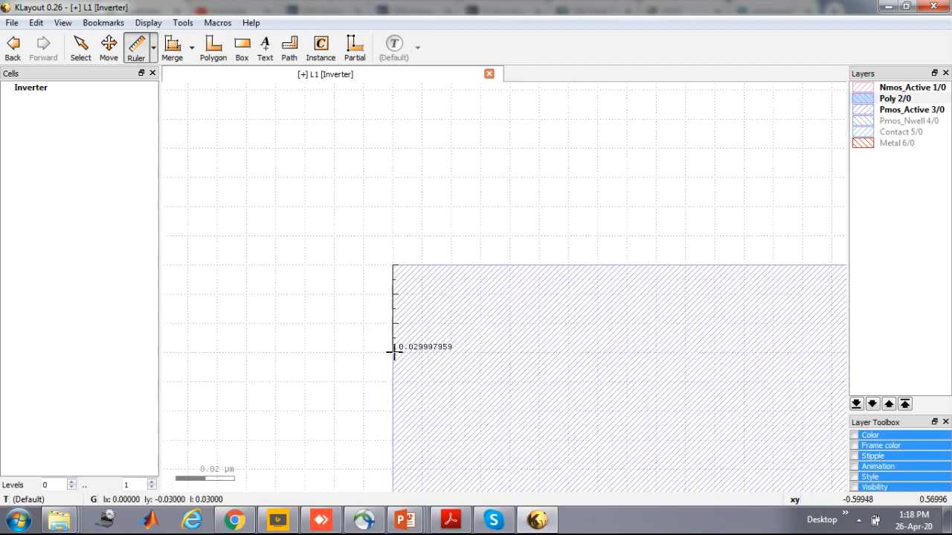
shift+scroll(389, 339, down, 4)
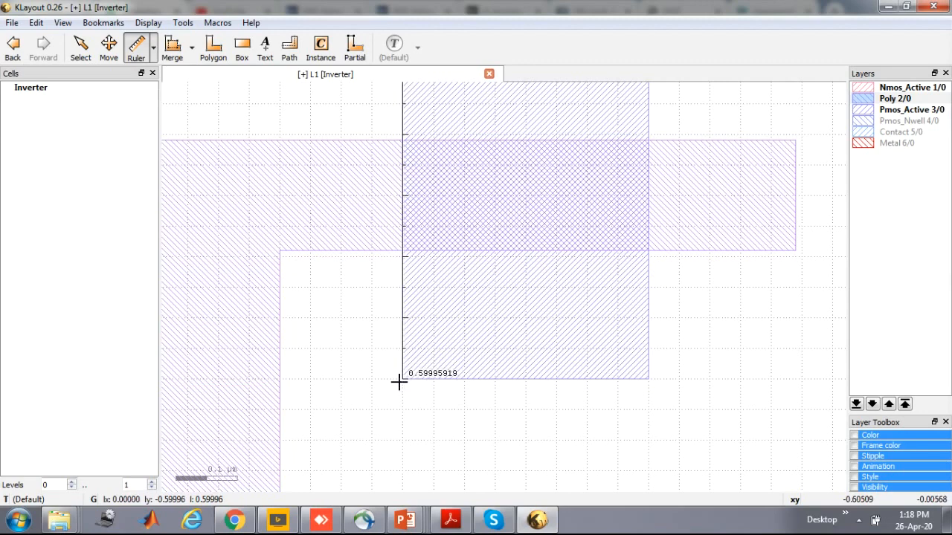
click(398, 382)
scroll(459, 355, down, 1)
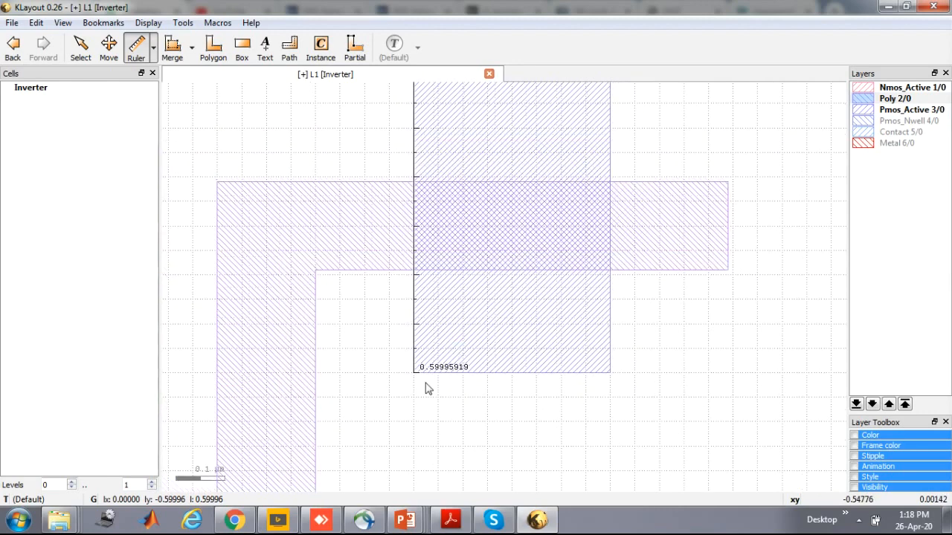
Measure the poly strip's width where it crosses Pmos_Active, and the width of the Pmos_Active rectangle along its upper edge
scroll(448, 369, up, 1)
scroll(450, 372, down, 2)
scroll(448, 372, down, 1)
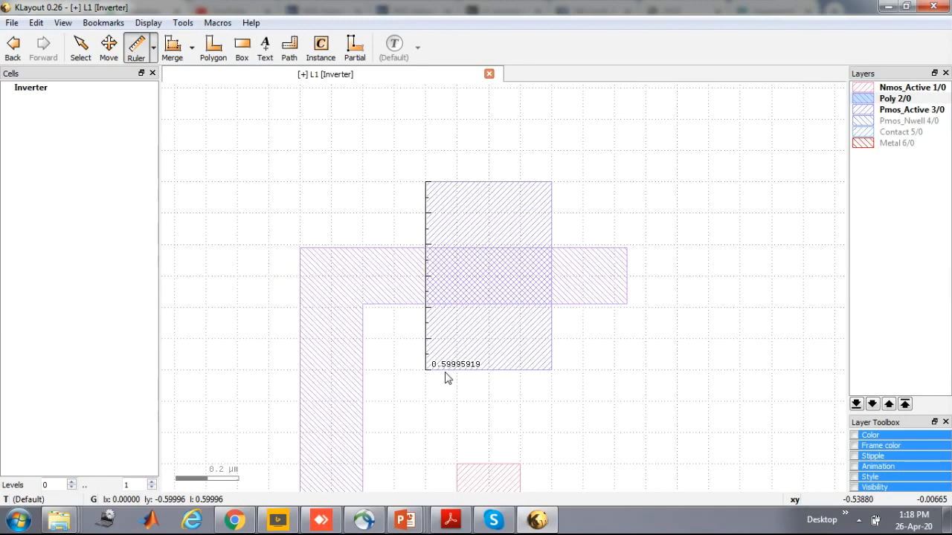
click(460, 254)
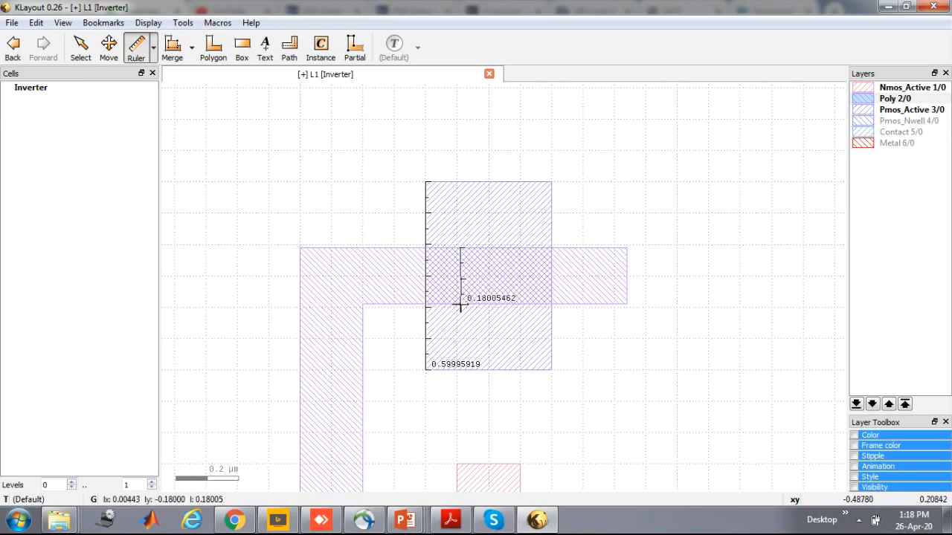
click(460, 302)
scroll(485, 325, down, 2)
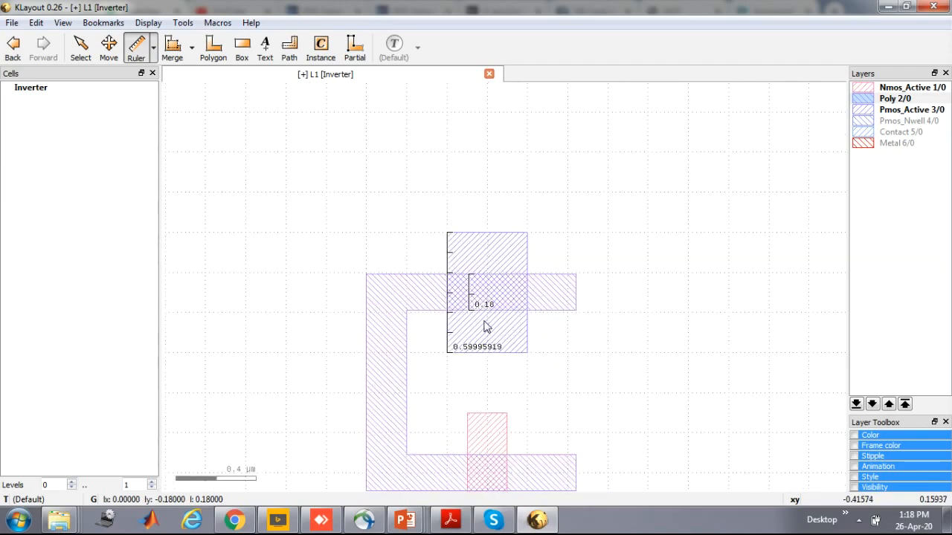
key(Down)
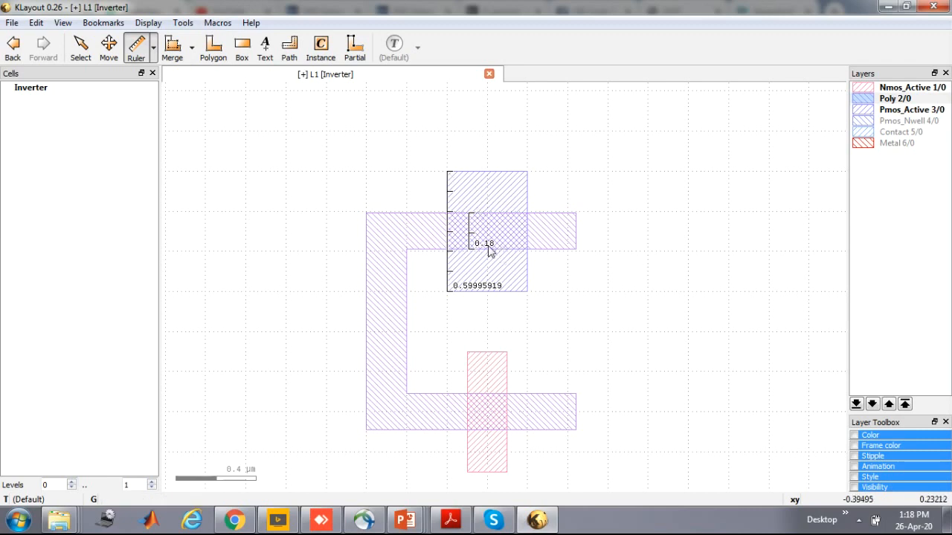
click(448, 171)
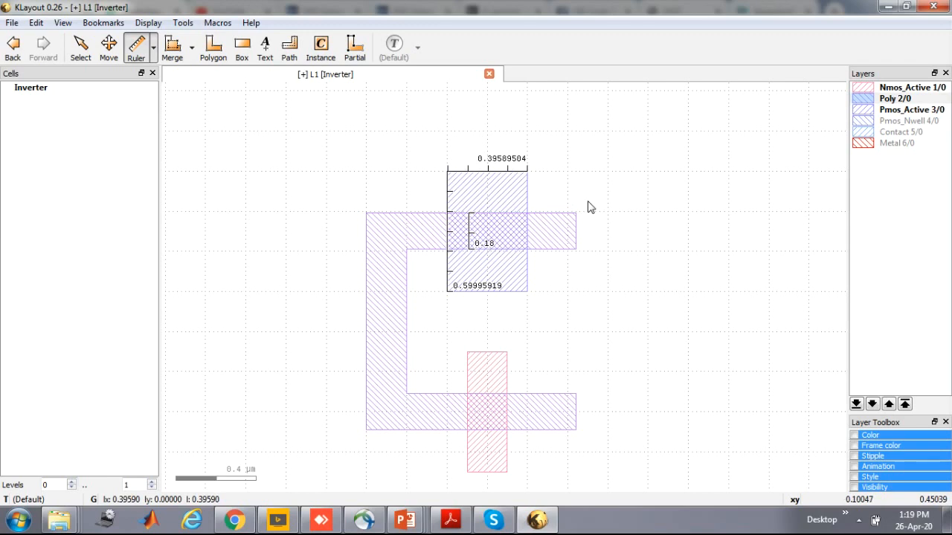
Measure the Nmos_Active rectangle's width along its upper edge and the width of the poly strip crossing it
click(468, 353)
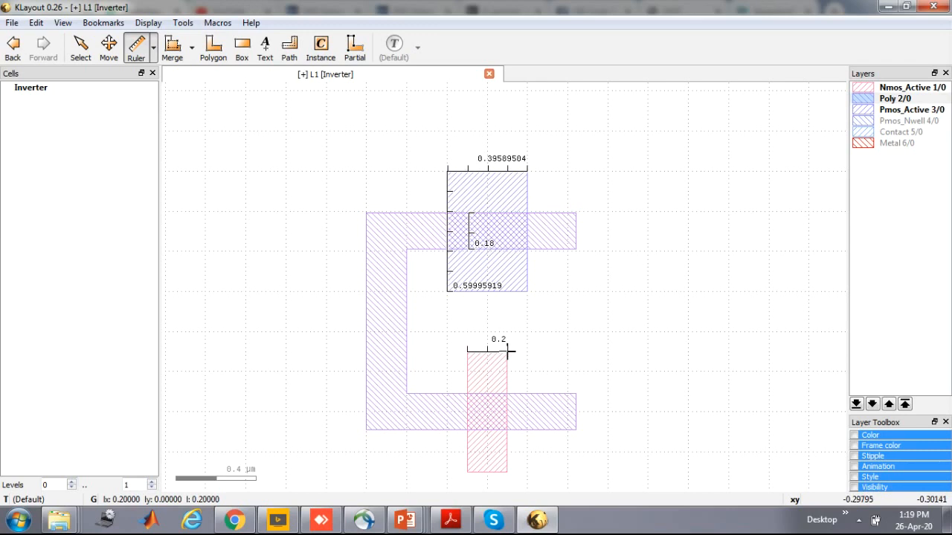
click(507, 352)
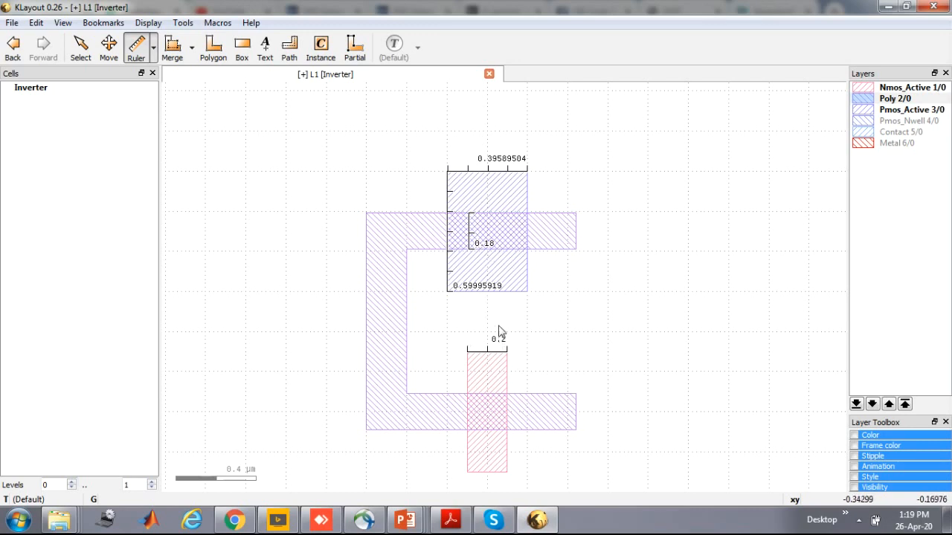
click(476, 395)
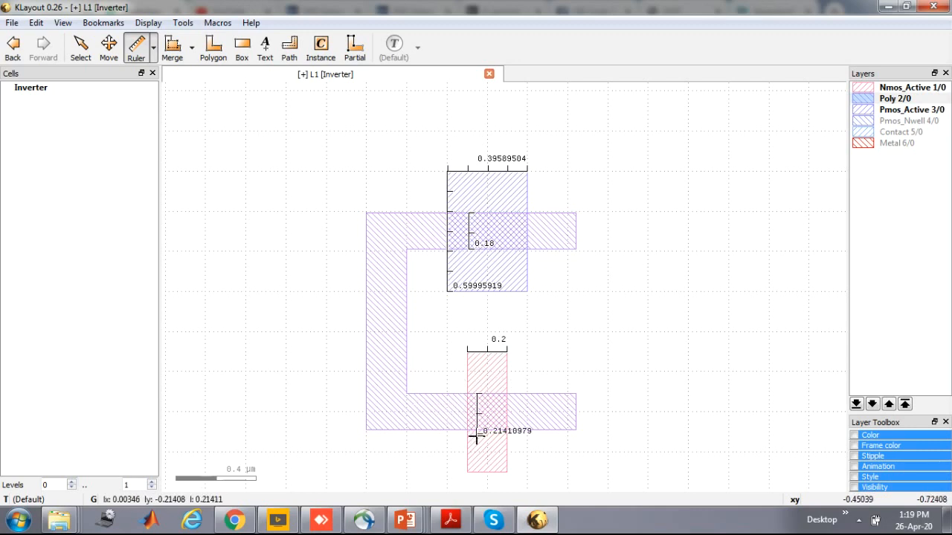
click(476, 430)
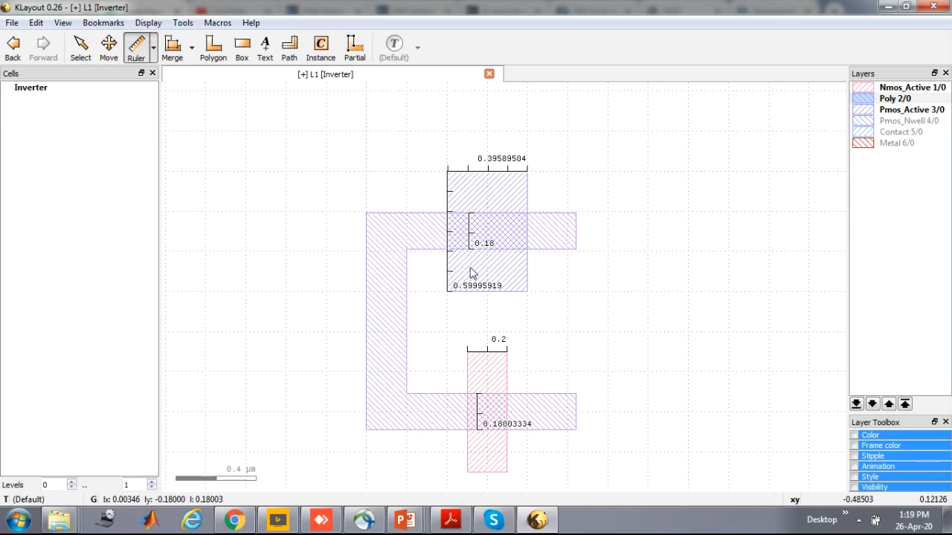
Undo the five ruler measurements
key(ctrl+z)
key(ctrl+z)
key(ctrl+z)
key(ctrl+z)
key(ctrl+z)
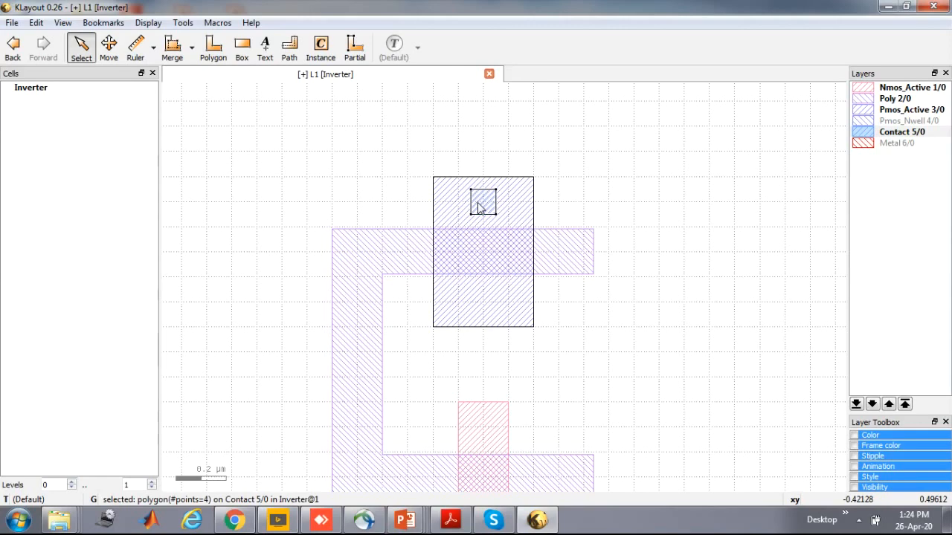
Duplicate the square contact located above the poly strip in the Pmos_Active rectangle
scroll(508, 343, down, 3)
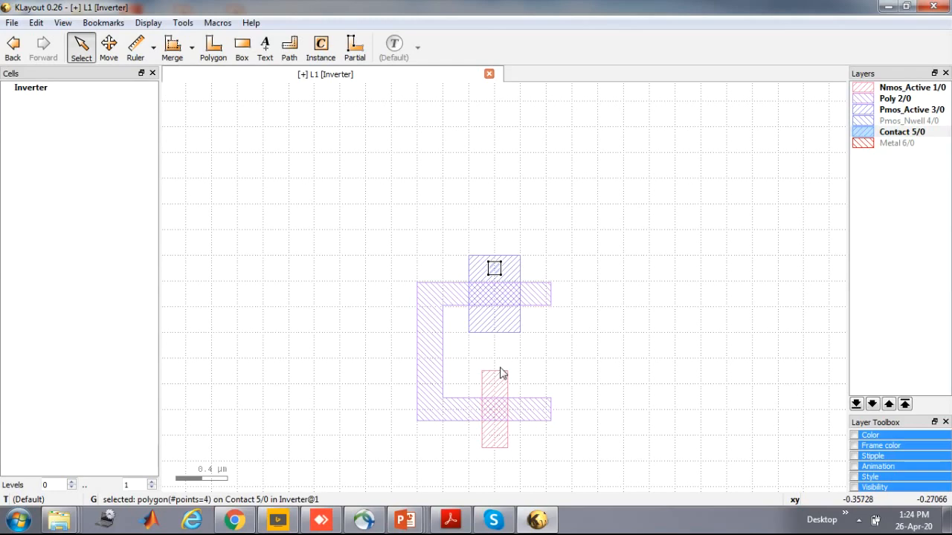
scroll(499, 368, up, 2)
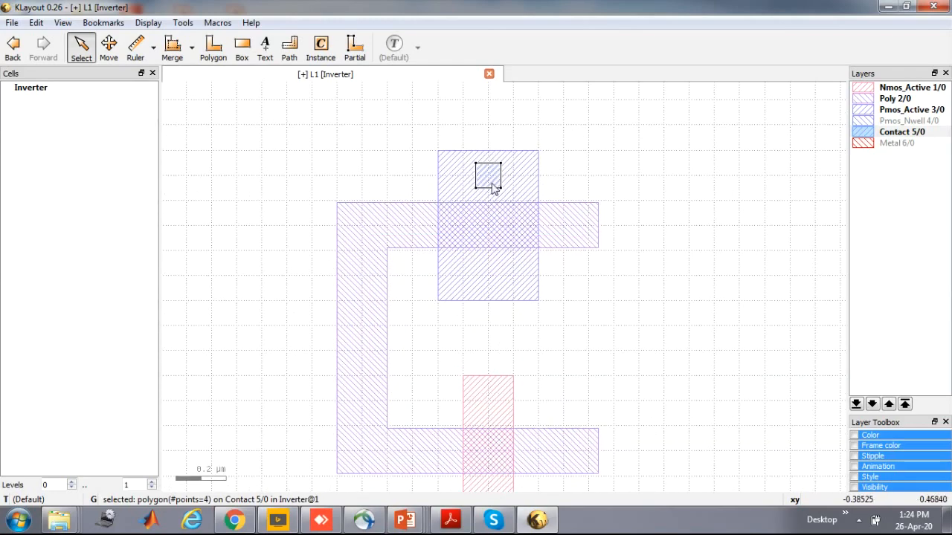
key(Escape)
click(493, 187)
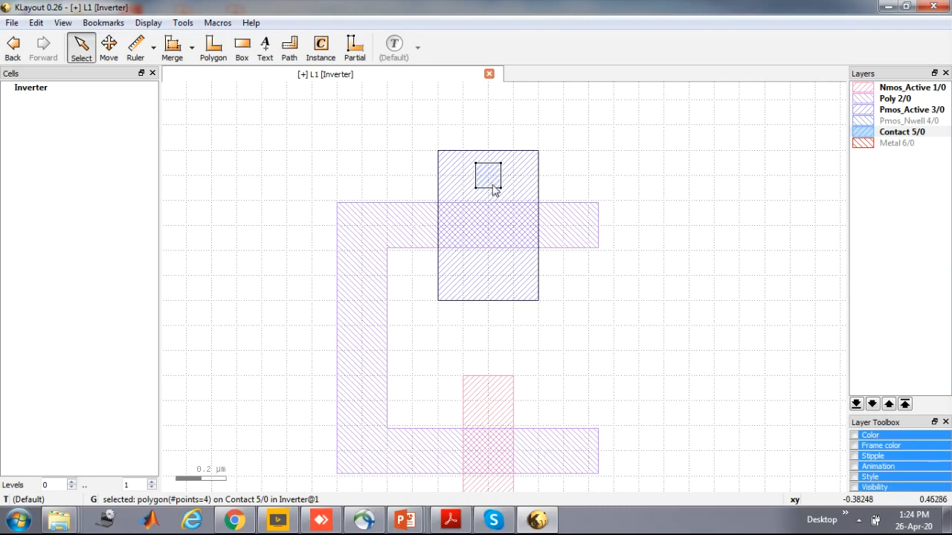
key(Escape)
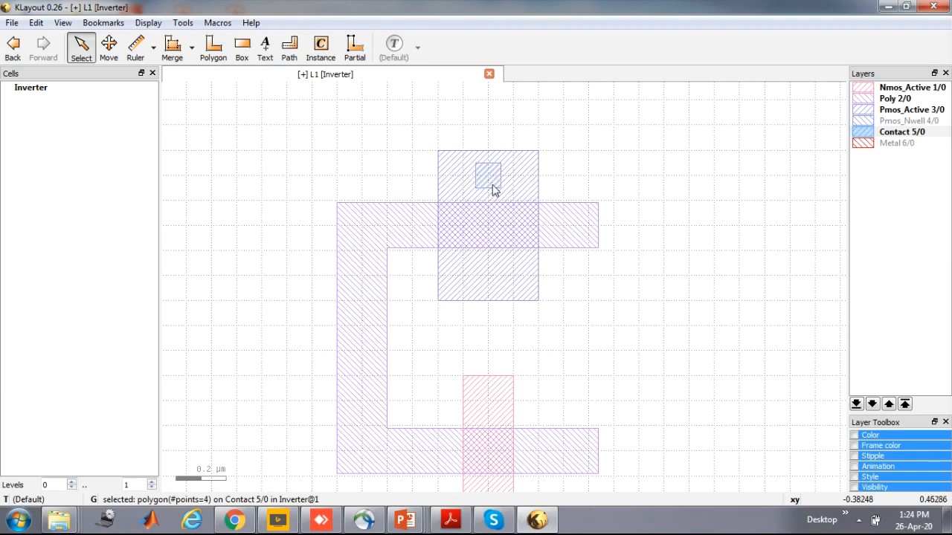
key(shift+F2)
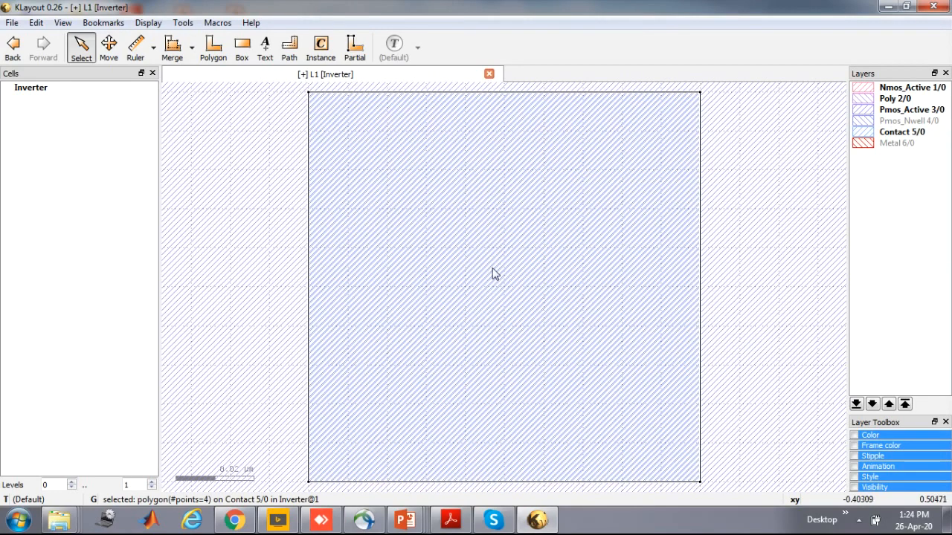
scroll(492, 269, down, 5)
scroll(494, 268, down, 3)
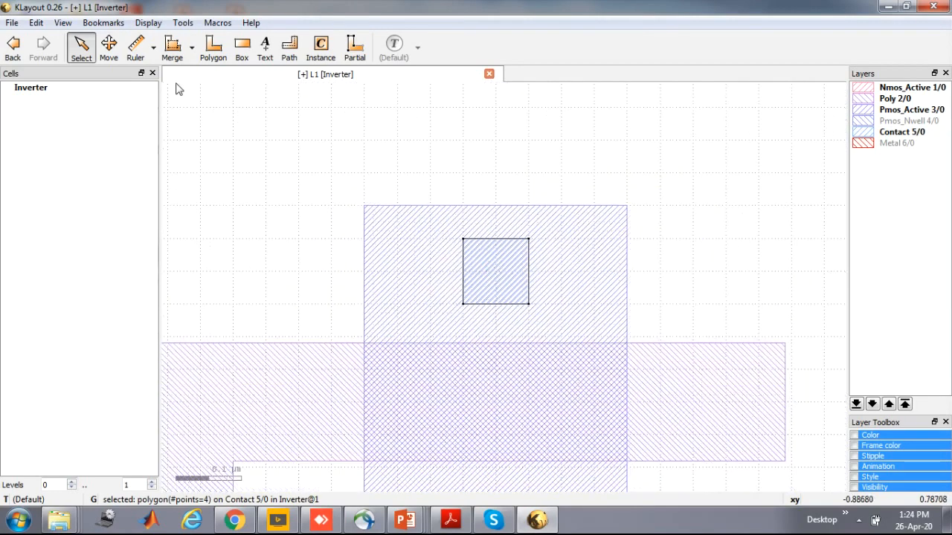
Move the duplicated contact 0.4 µm straight down, into the Pmos_Active area below the poly strip
click(109, 50)
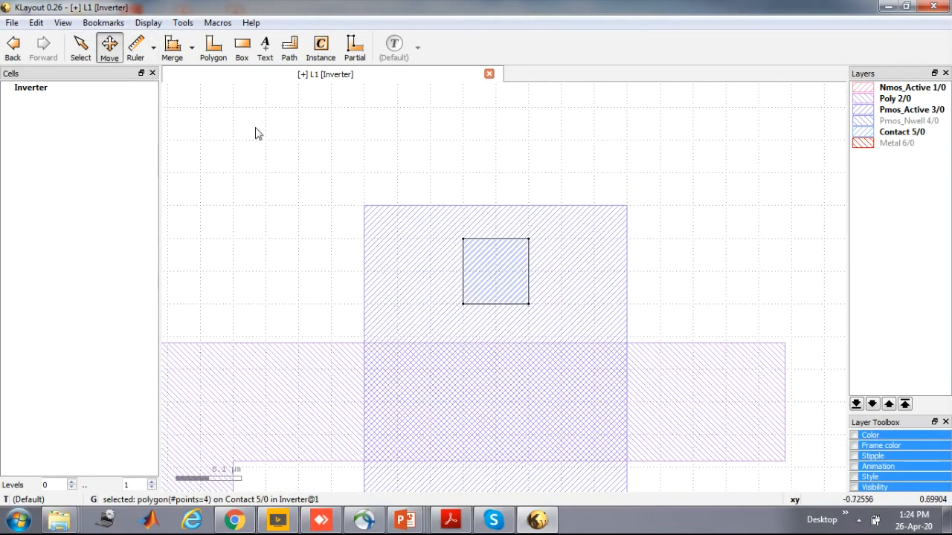
click(490, 268)
key(Down)
key(Down)
key(Down)
key(Down)
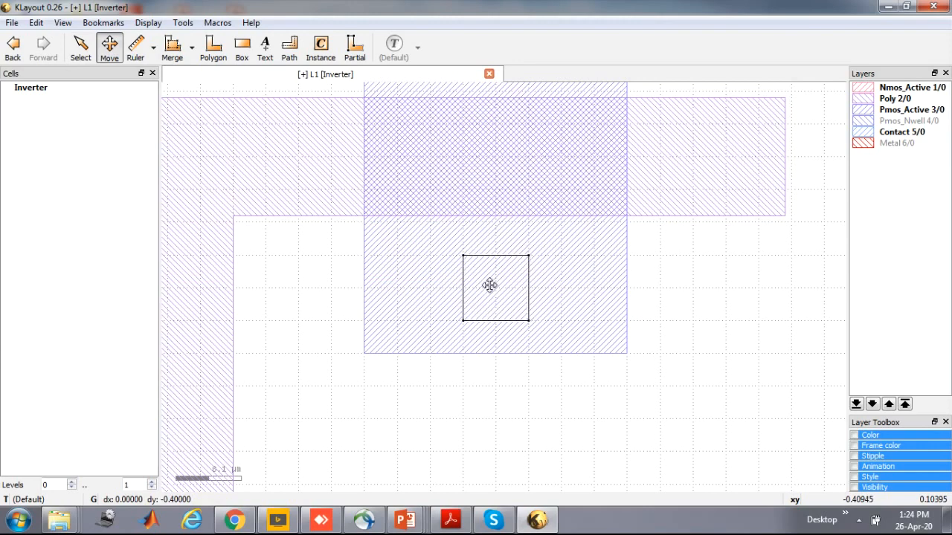
click(490, 286)
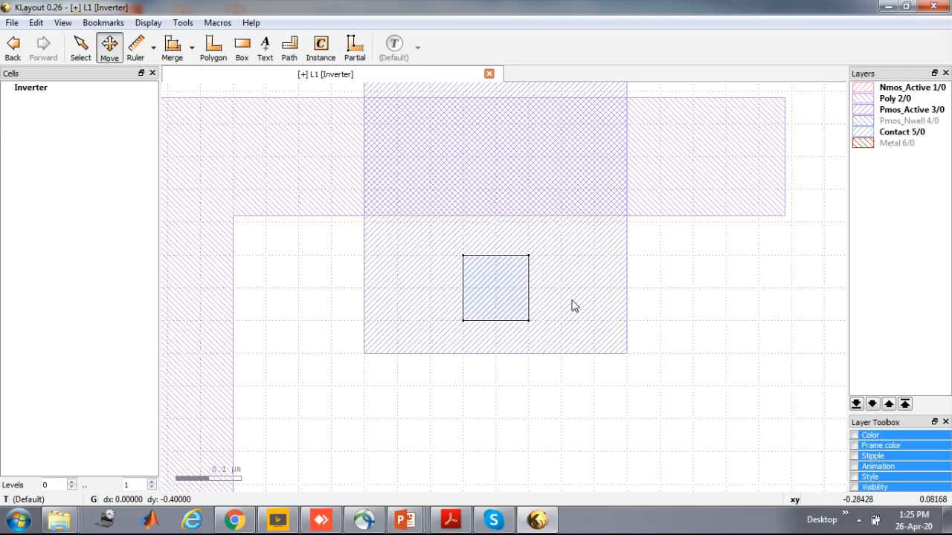
scroll(467, 302, down, 1)
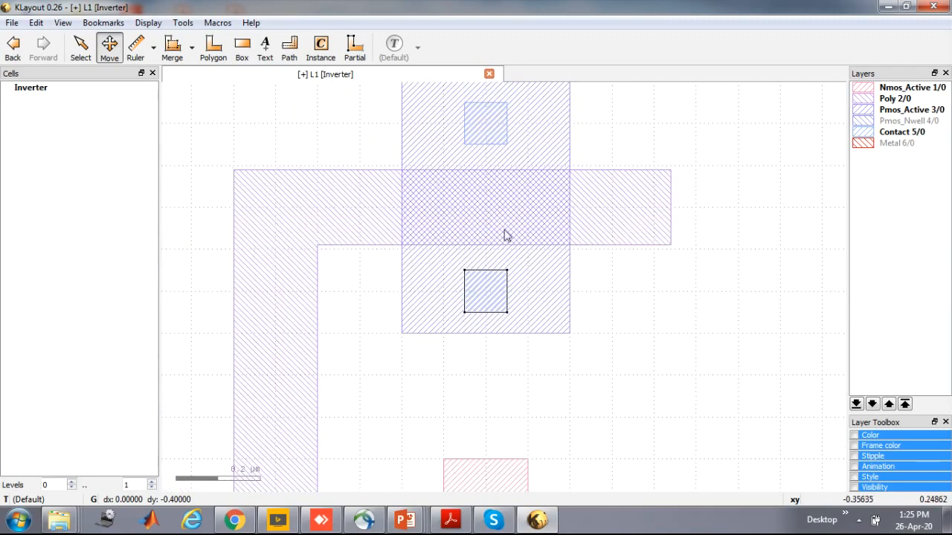
Check the corner coordinates of the two contacts in the Pmos_Active rectangle, above and below the poly strip
double_click(480, 123)
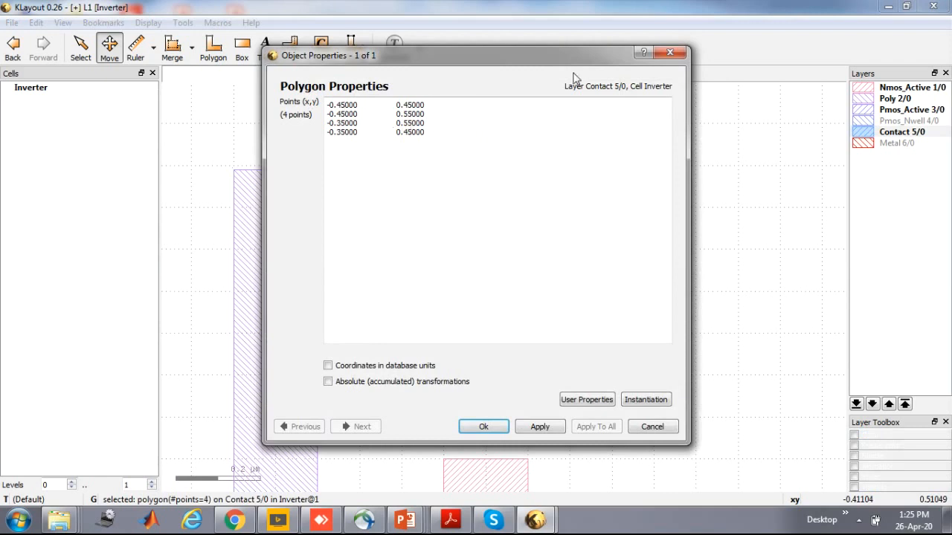
click(670, 54)
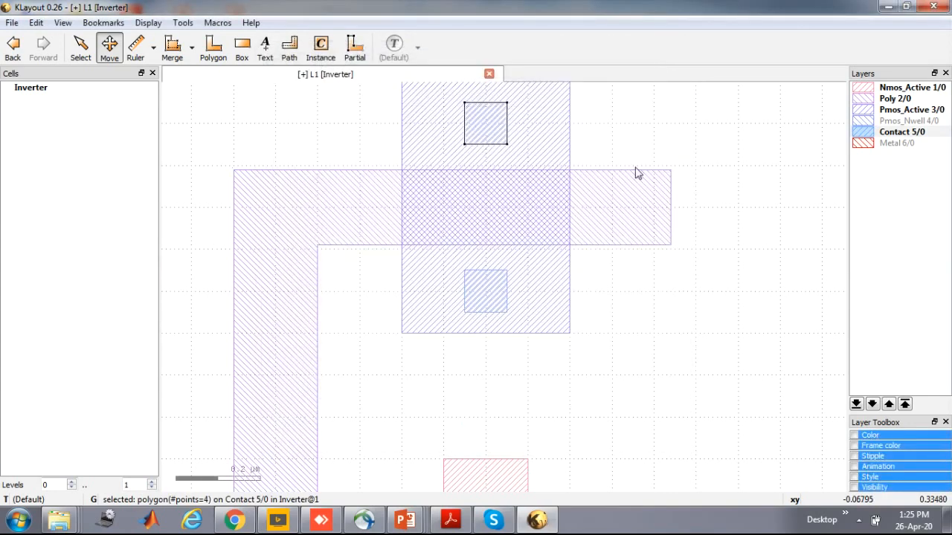
double_click(490, 300)
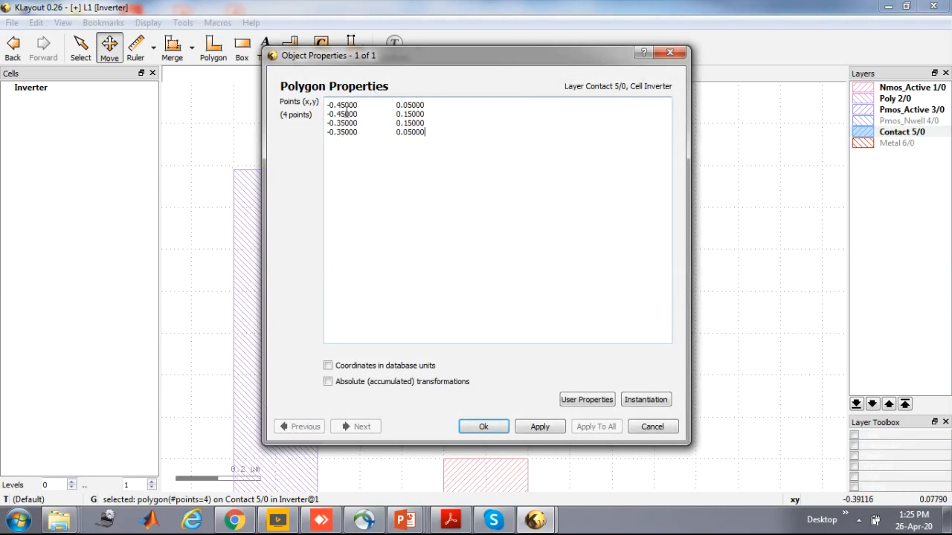
click(670, 53)
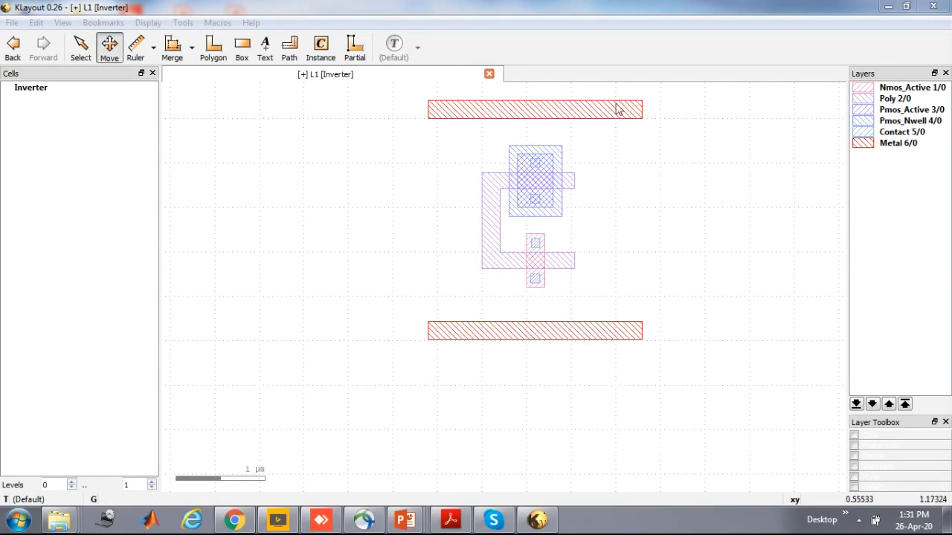
Draw a Metal box about 0.19 by 0.67 µm joining the lower Pmos_Active contact to the upper Nmos_Active contact
click(555, 334)
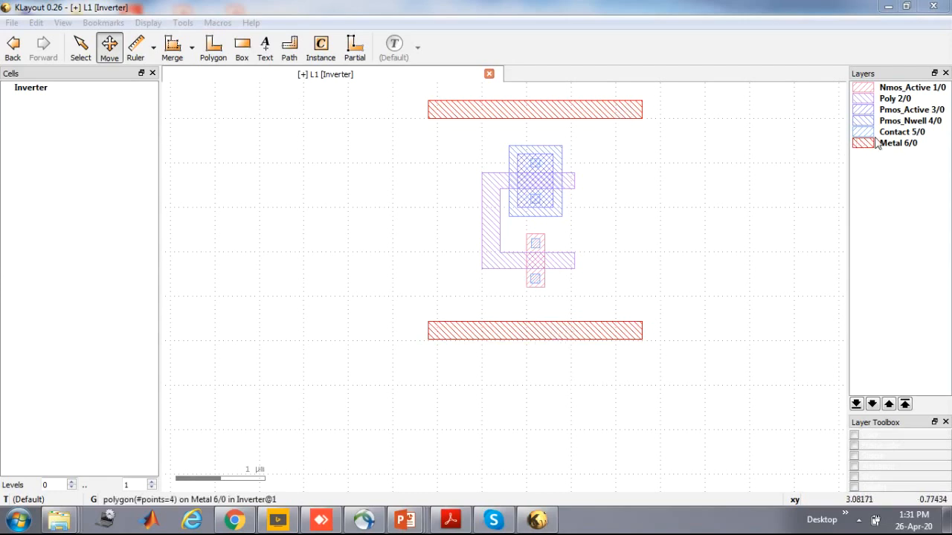
click(901, 144)
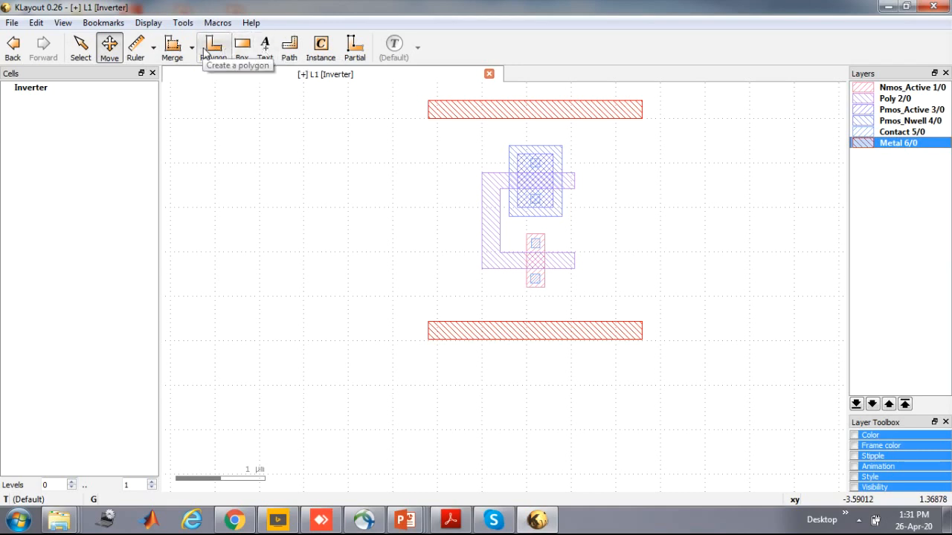
click(242, 47)
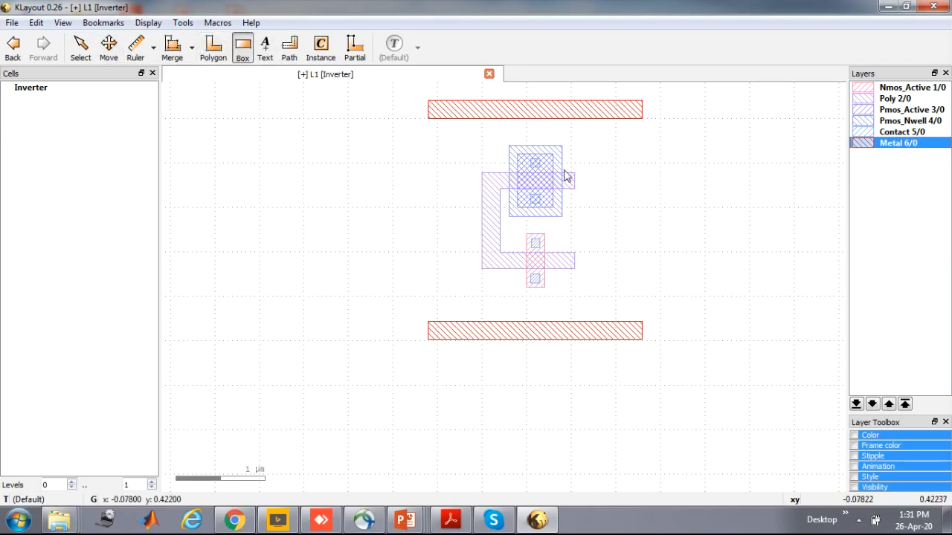
click(528, 195)
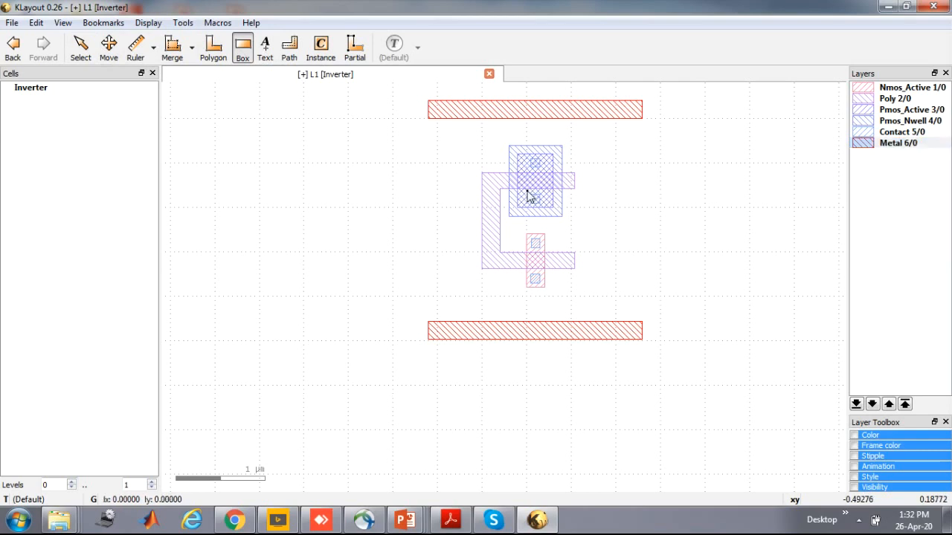
click(543, 250)
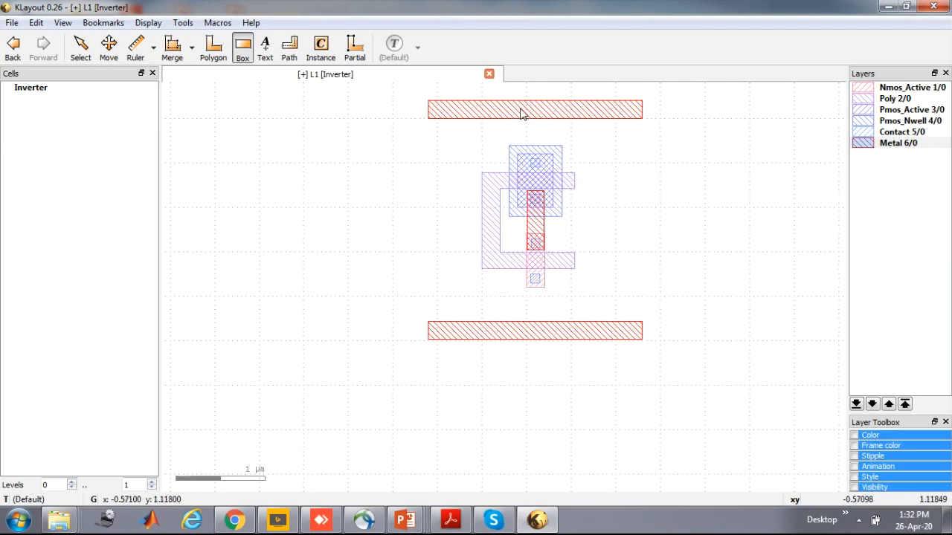
Draw Metal boxes joining the upper Pmos contact to the upper rail, about 0.14 by 0.75 µm, and the lower Nmos contact to the lower rail, about 0.2 by 0.68 µm
click(529, 170)
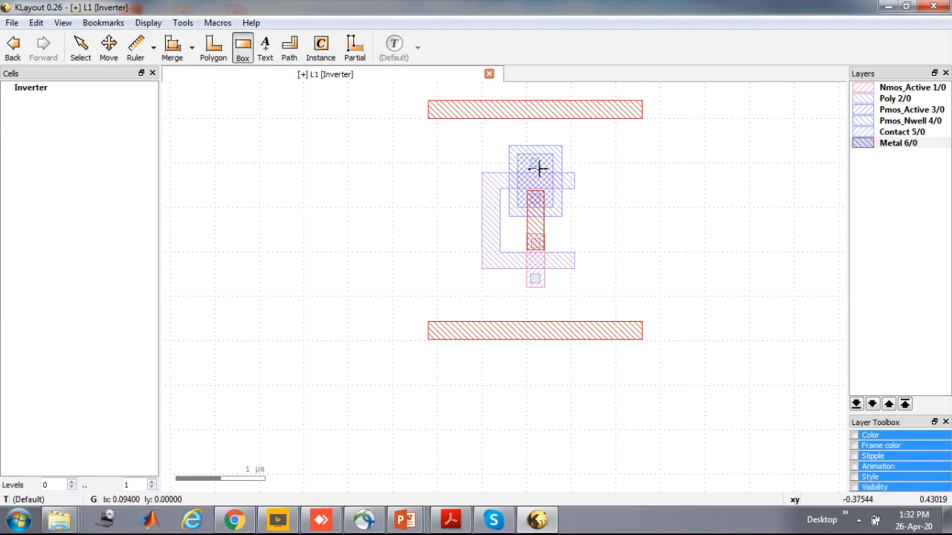
click(541, 97)
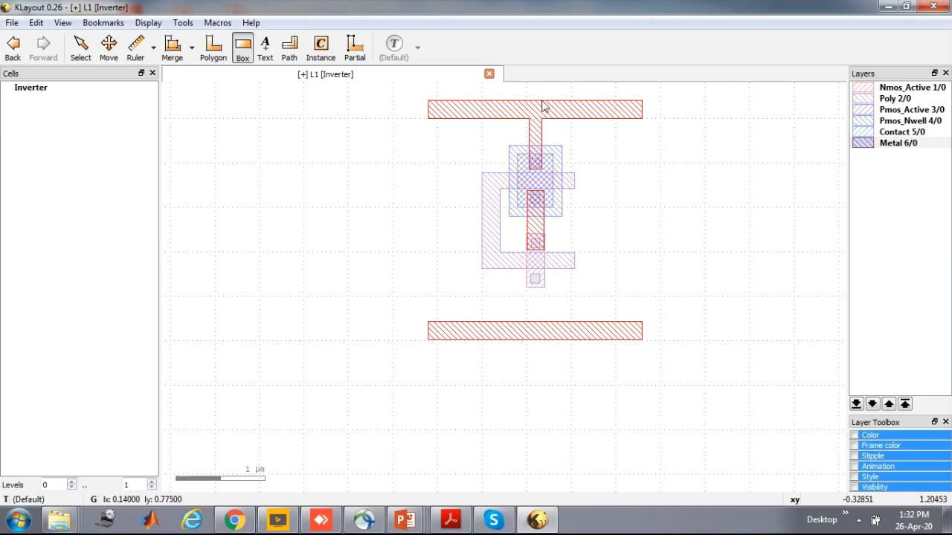
click(528, 278)
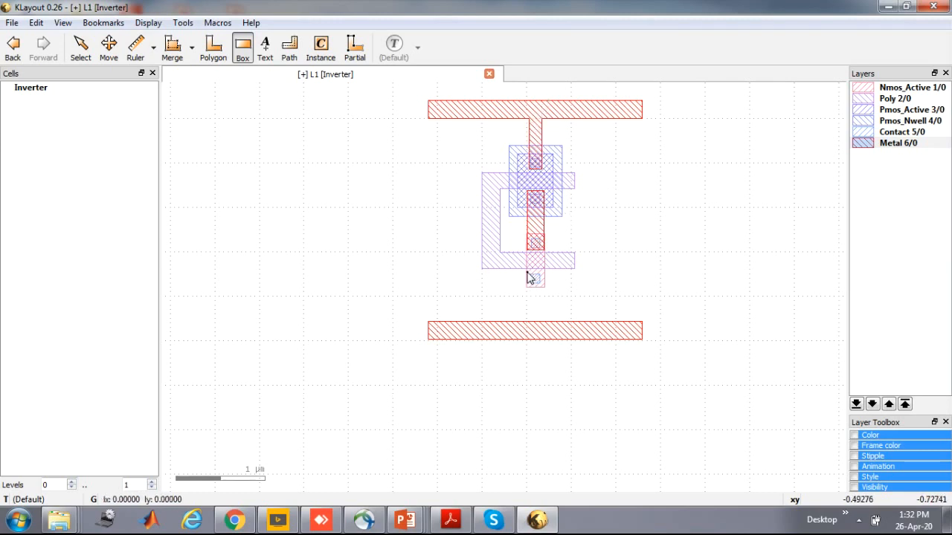
click(545, 339)
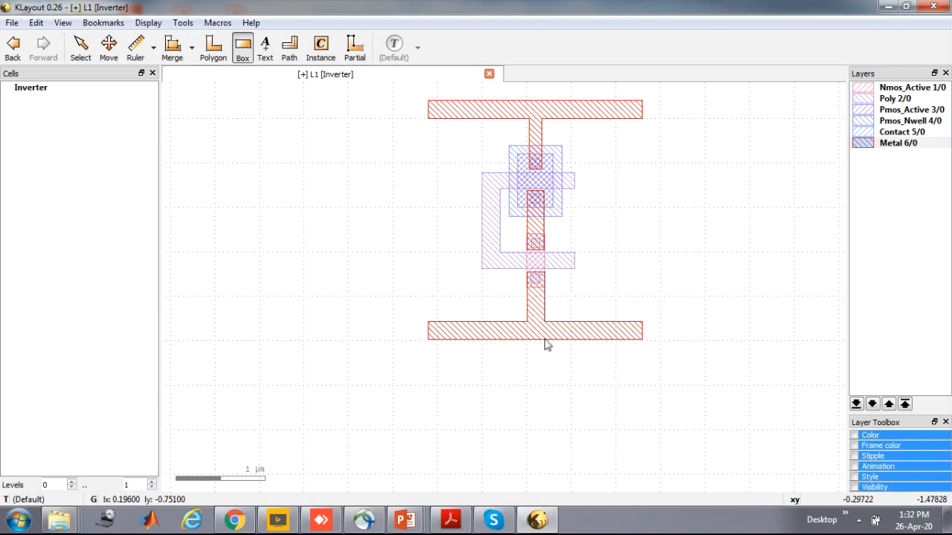
Draw a Metal output box about 1.39 by 0.23 µm rightward from the drain strip and a Poly input box about 1.07 by 0.23 µm leftward from the gate
click(526, 210)
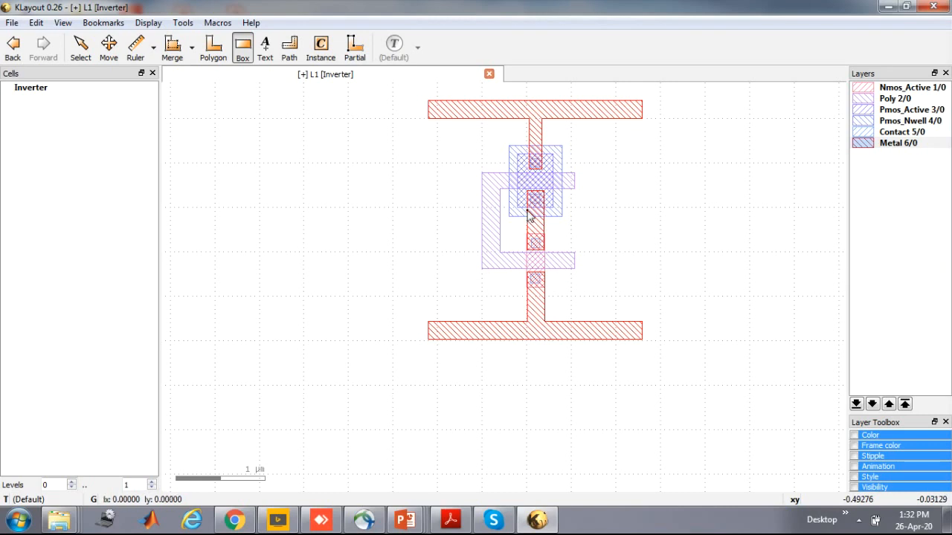
click(650, 231)
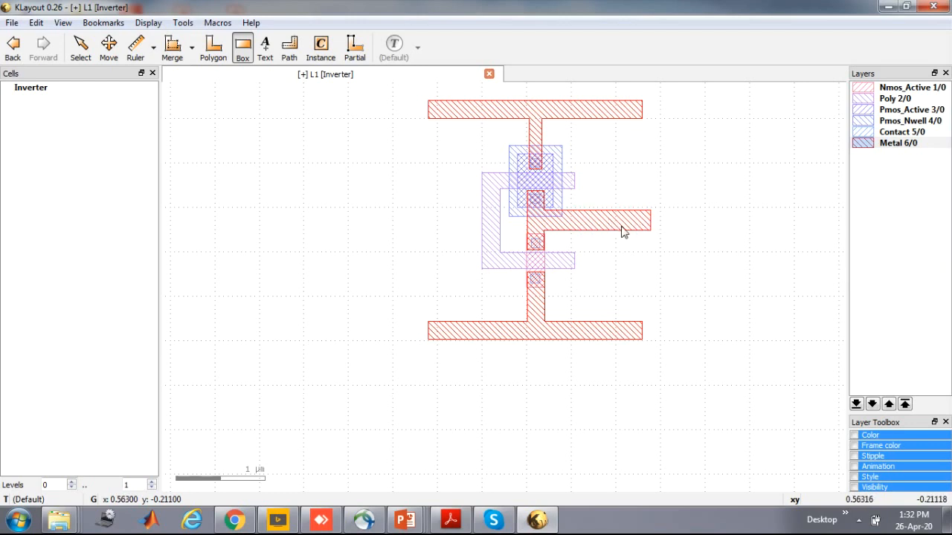
click(896, 99)
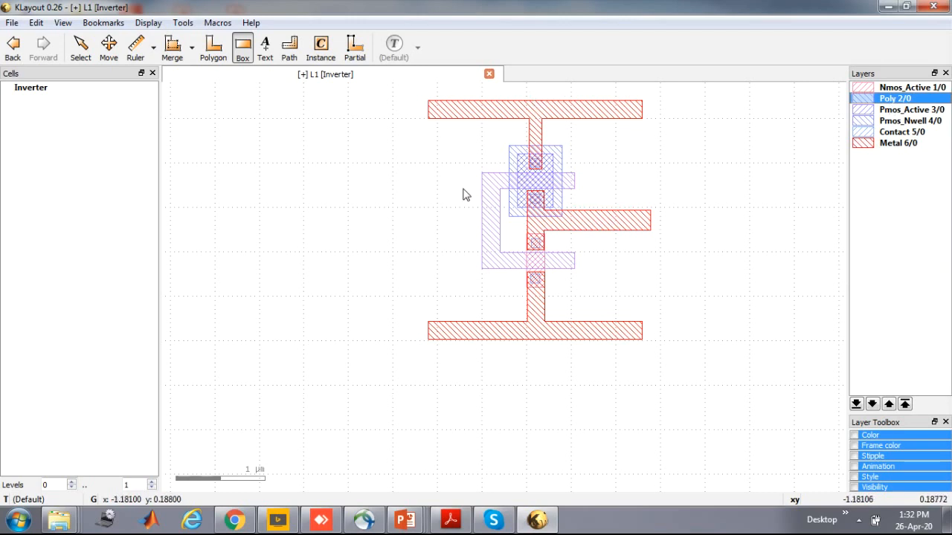
click(501, 210)
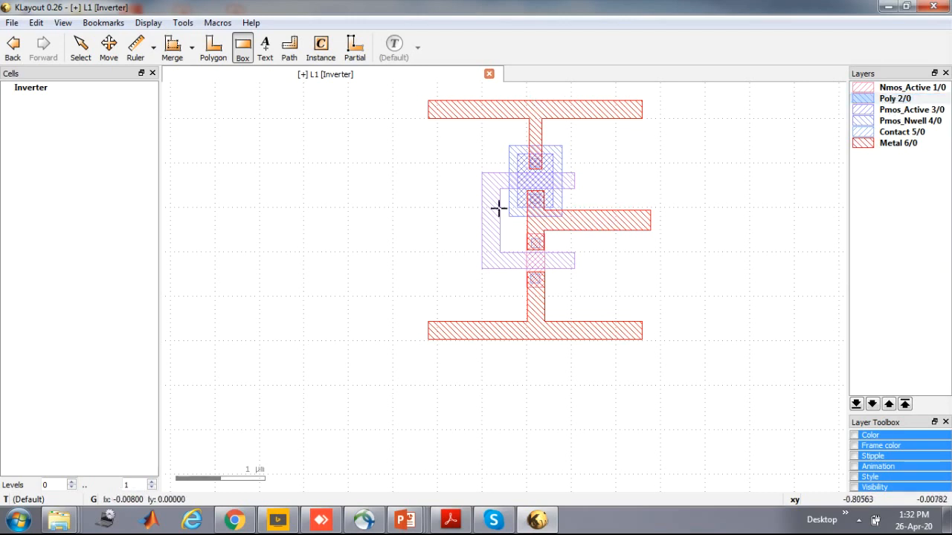
click(406, 229)
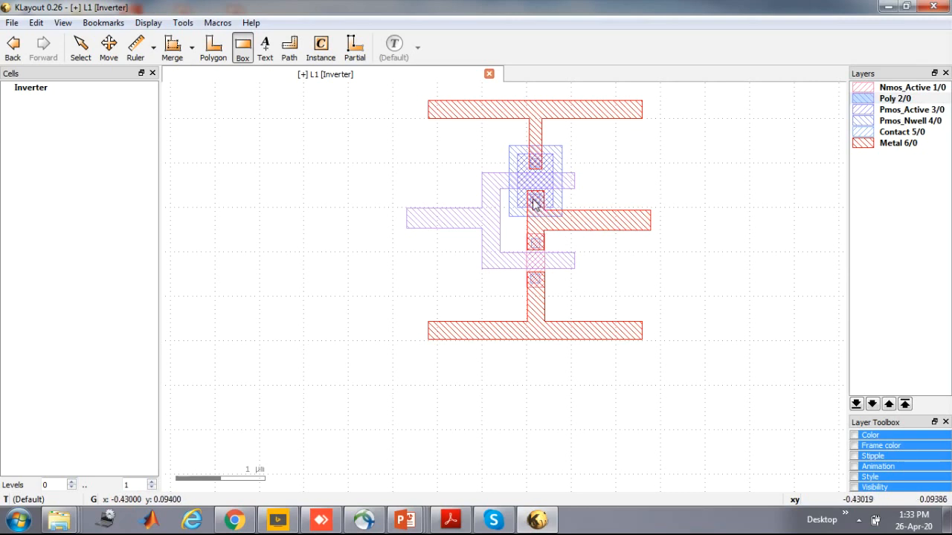
Inspect the corner coordinates of the Pmos_Nwell rectangle and of the Metal polygon running from the upper rail to the Pmos contact
key(F2)
double_click(537, 149)
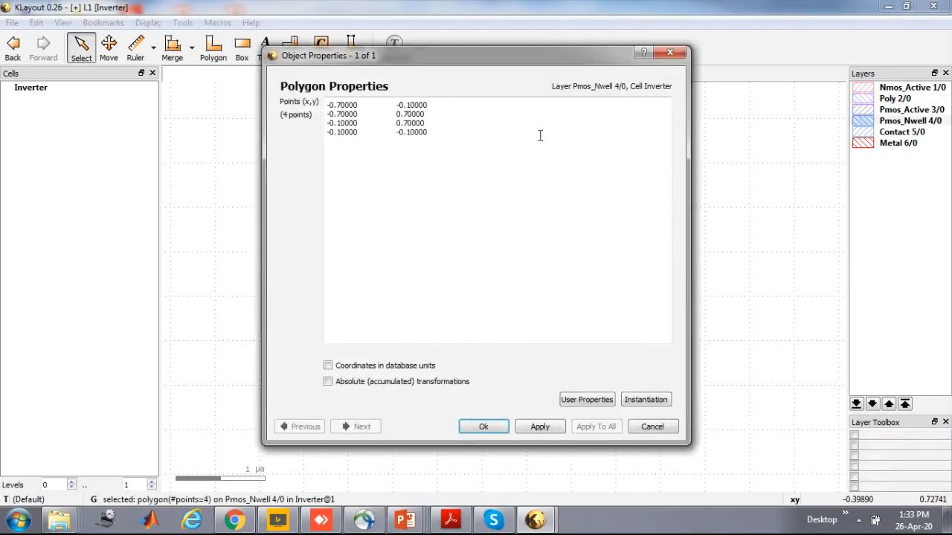
click(665, 54)
double_click(537, 142)
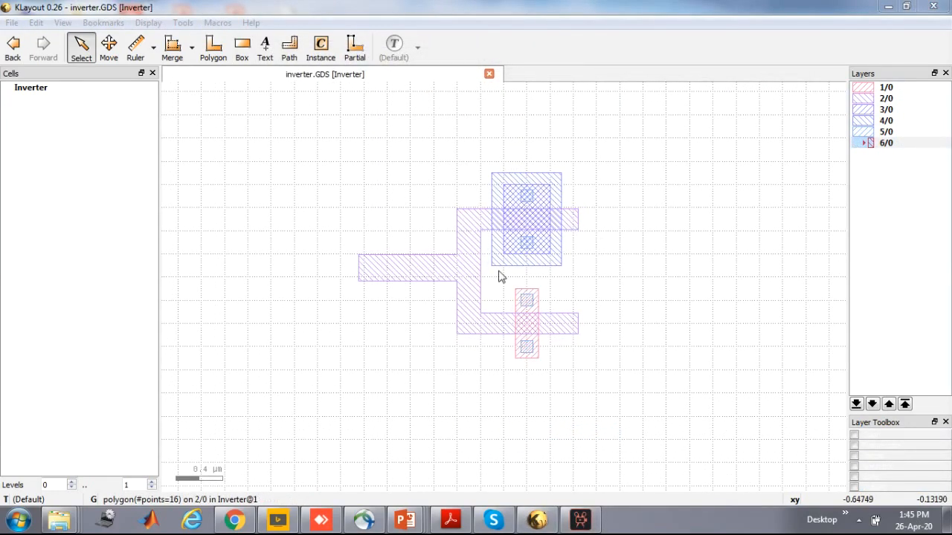
Show the hidden metal layer 6/0 in the inverter.GDS layout
click(504, 251)
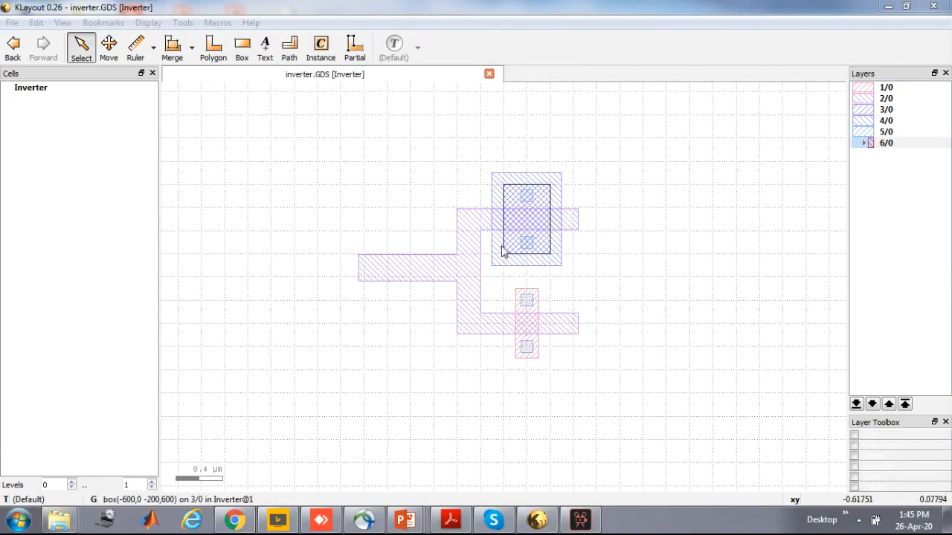
click(447, 296)
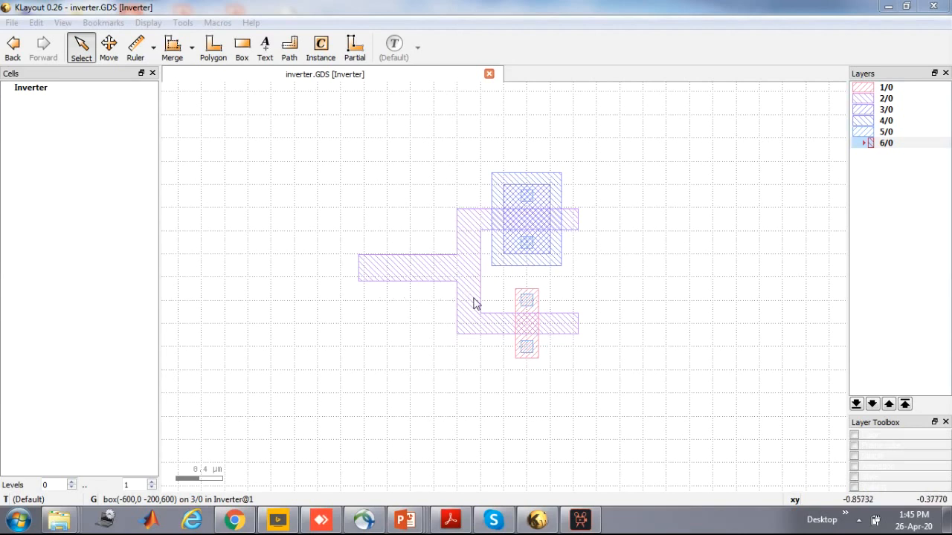
double_click(903, 145)
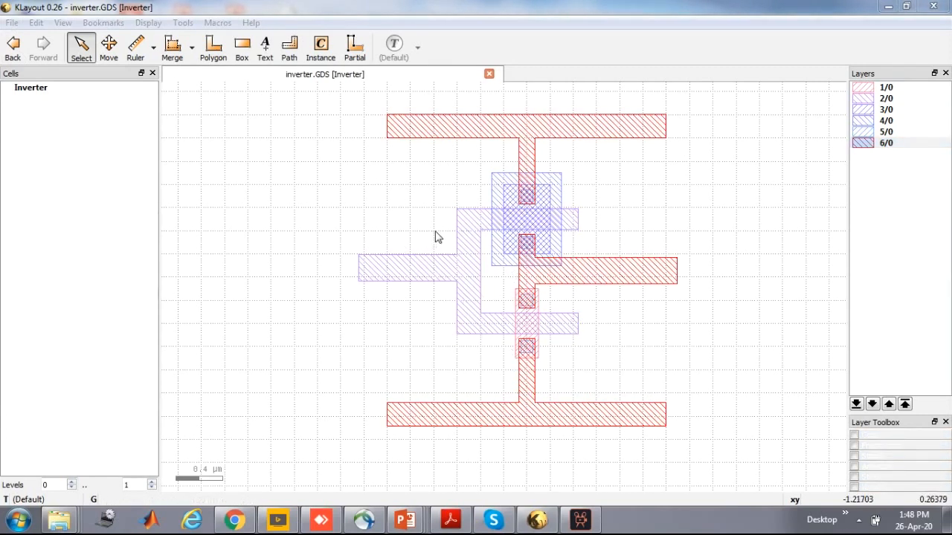
Save the layout under the name inverter on the Desktop with the all layout files type, replacing the existing file
click(12, 23)
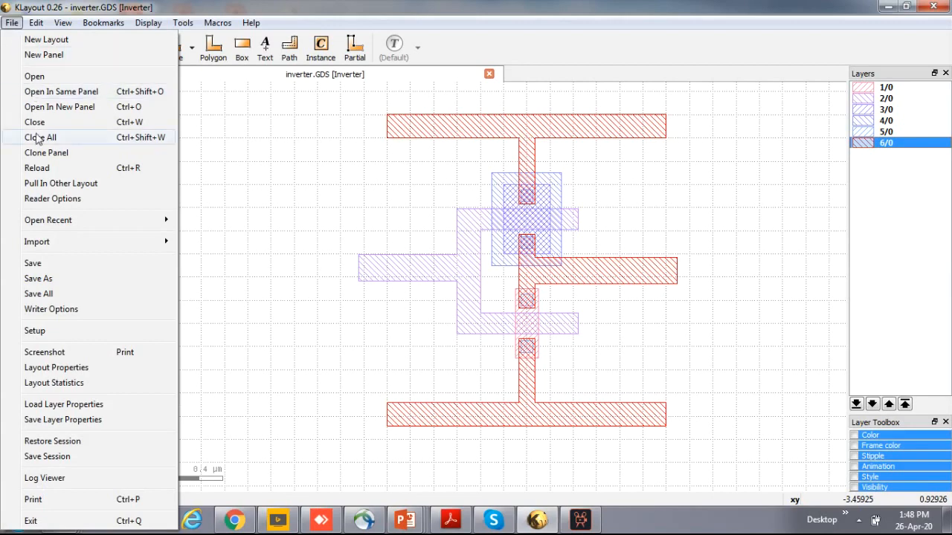
click(47, 279)
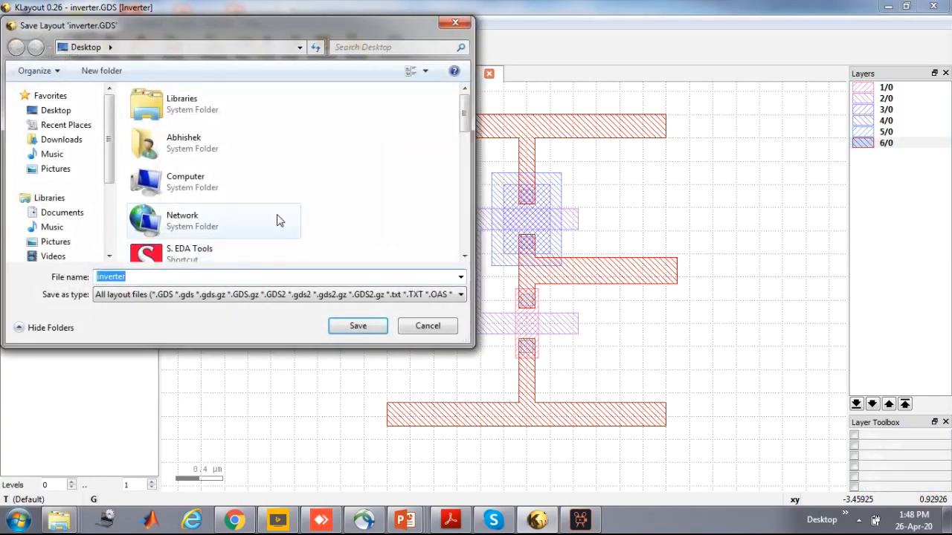
click(60, 115)
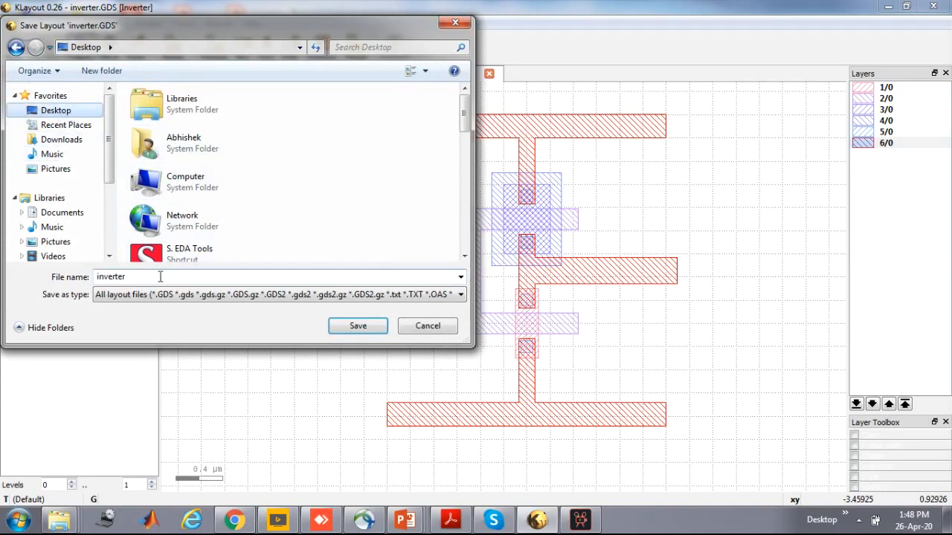
click(241, 295)
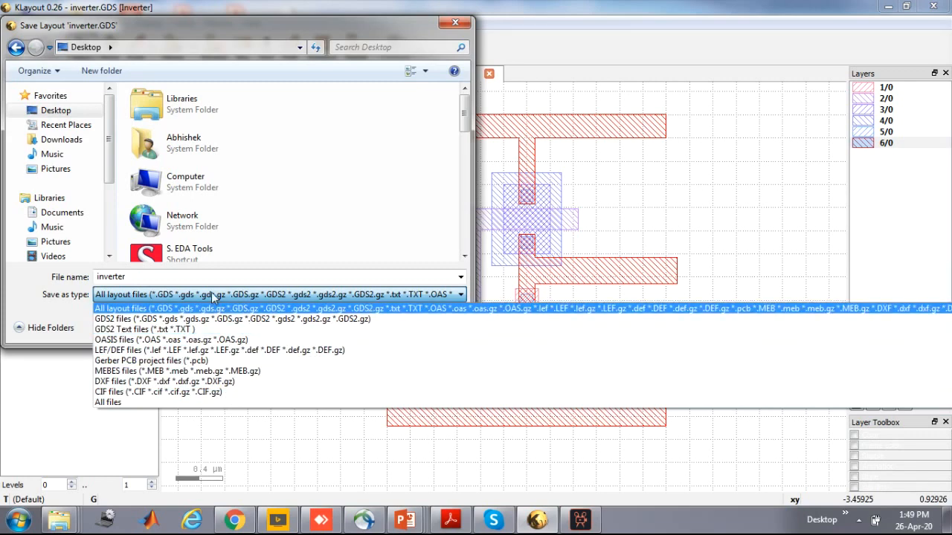
click(106, 306)
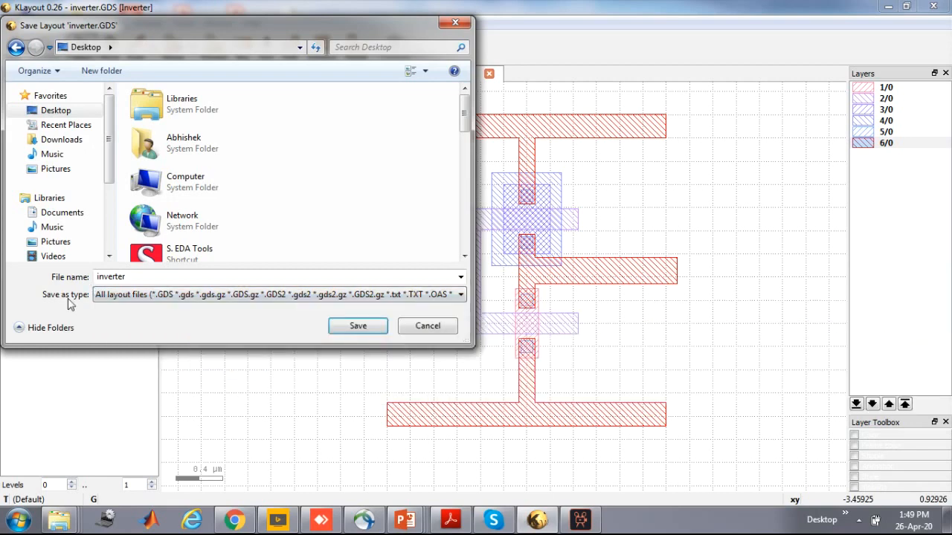
click(368, 330)
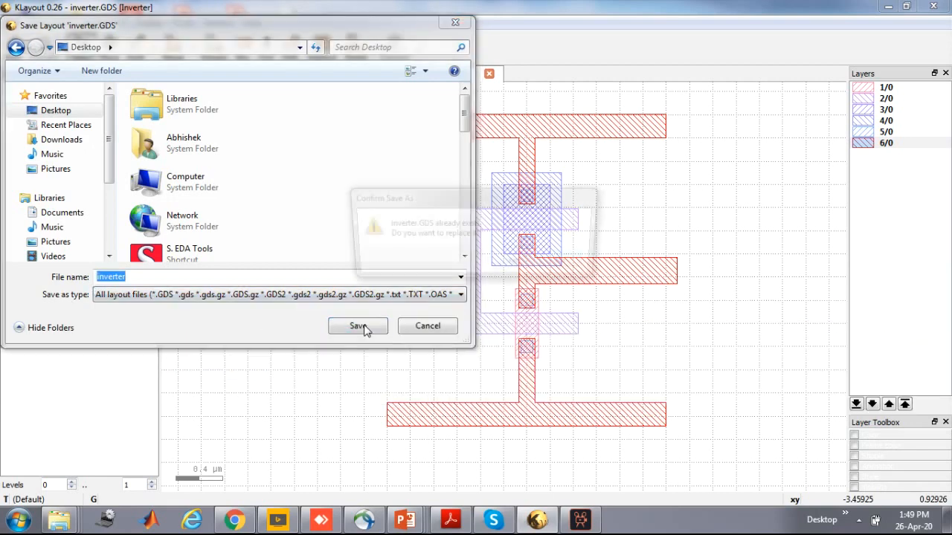
click(518, 265)
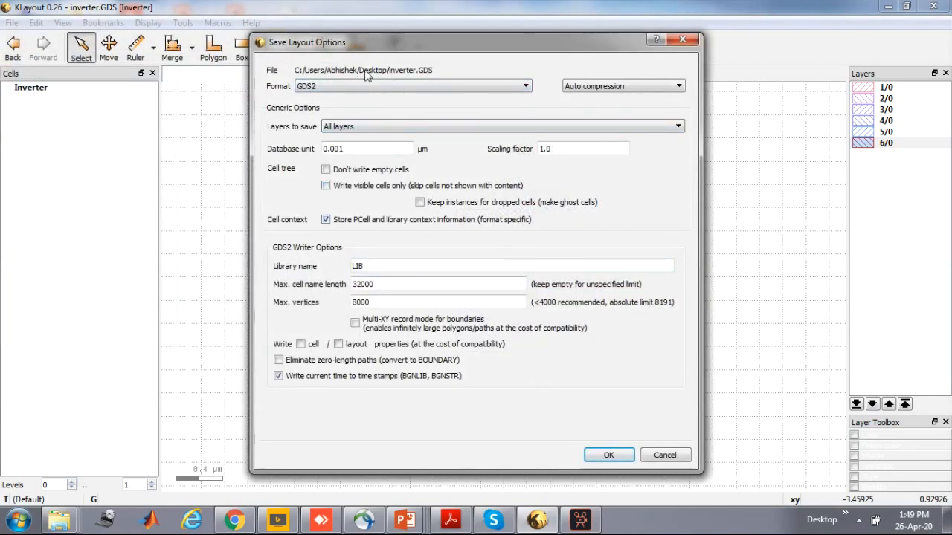
Write the file in GDS2 format with all layers included, keeping the other save options
click(510, 87)
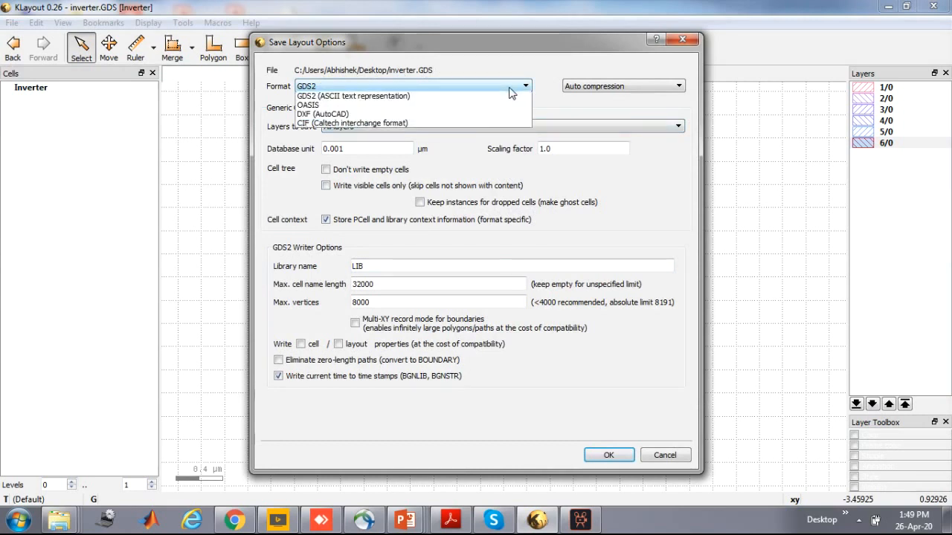
click(511, 89)
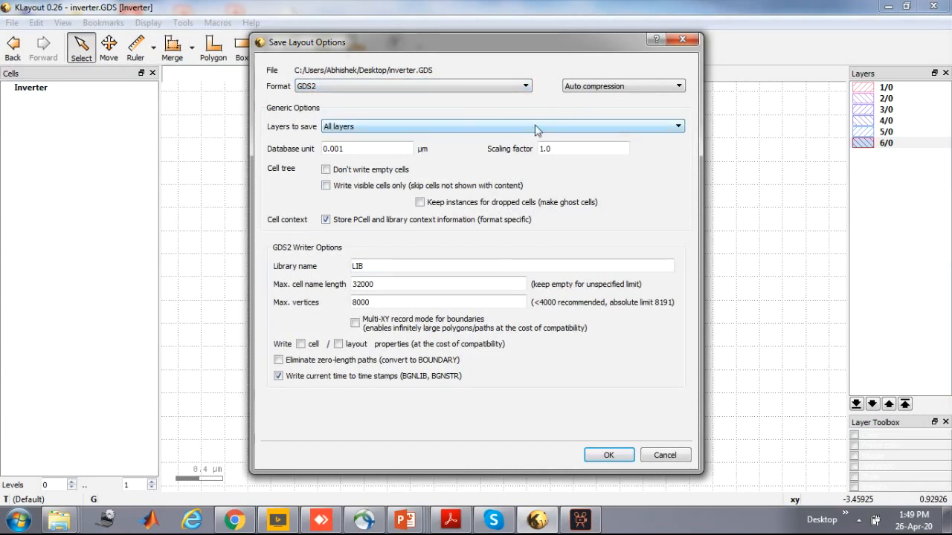
click(517, 129)
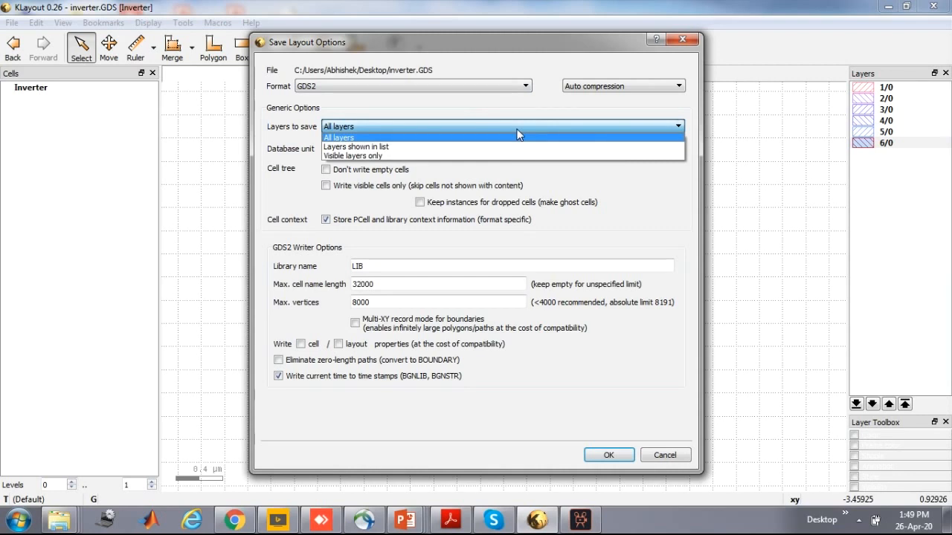
click(518, 135)
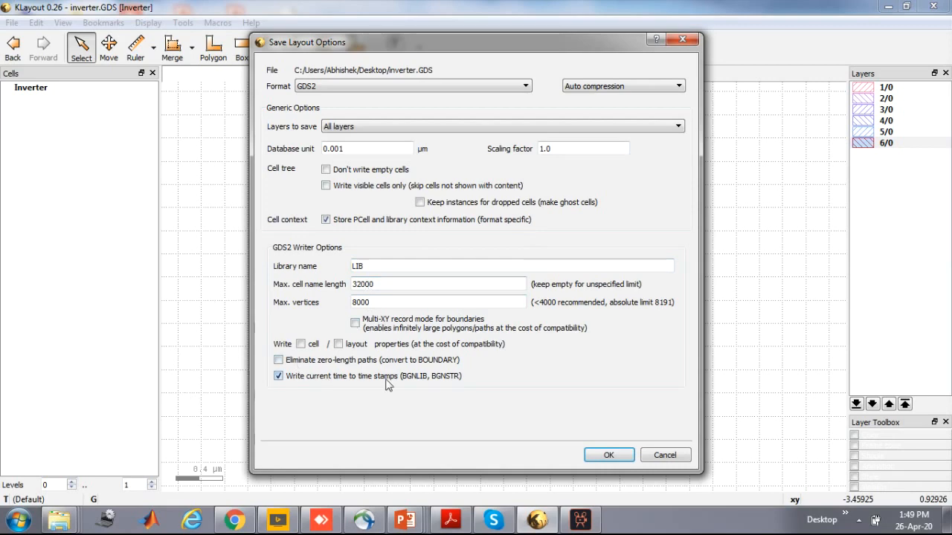
click(608, 456)
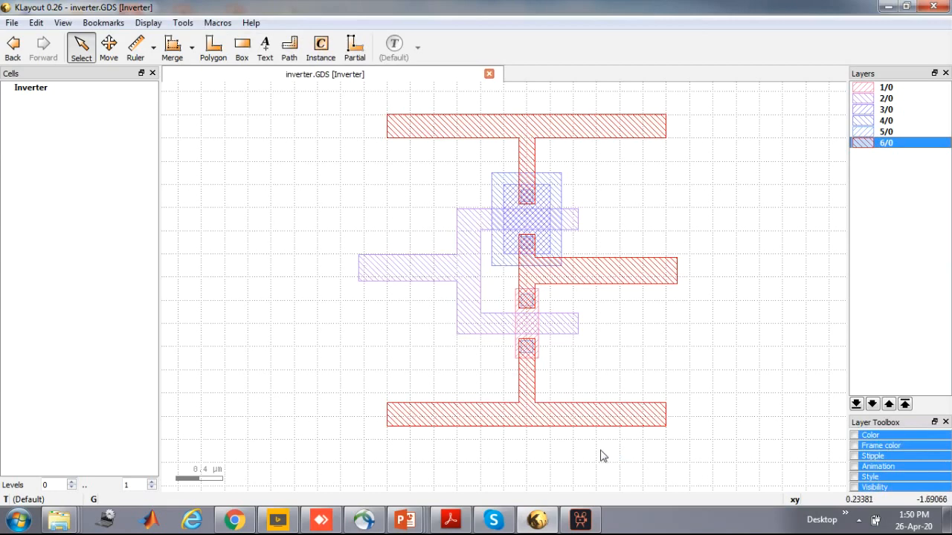